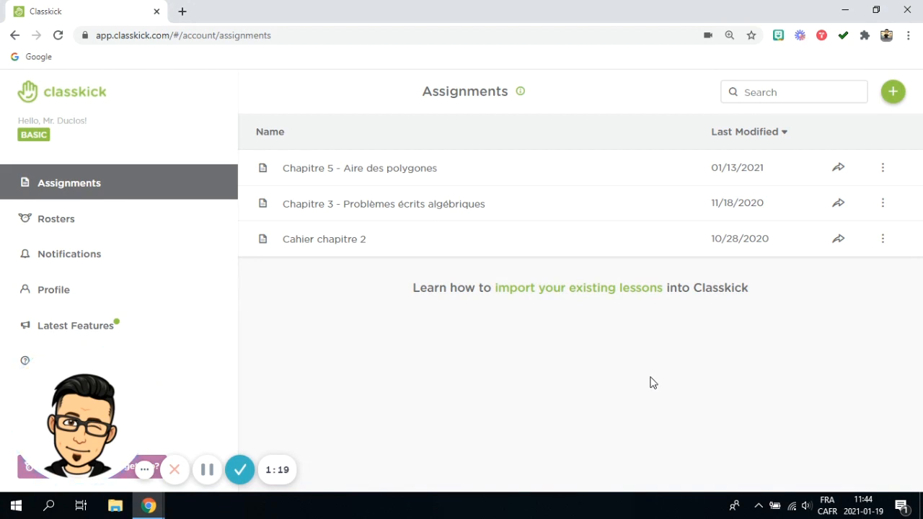
Create a new roster named 204 and return to the roster list
click(62, 226)
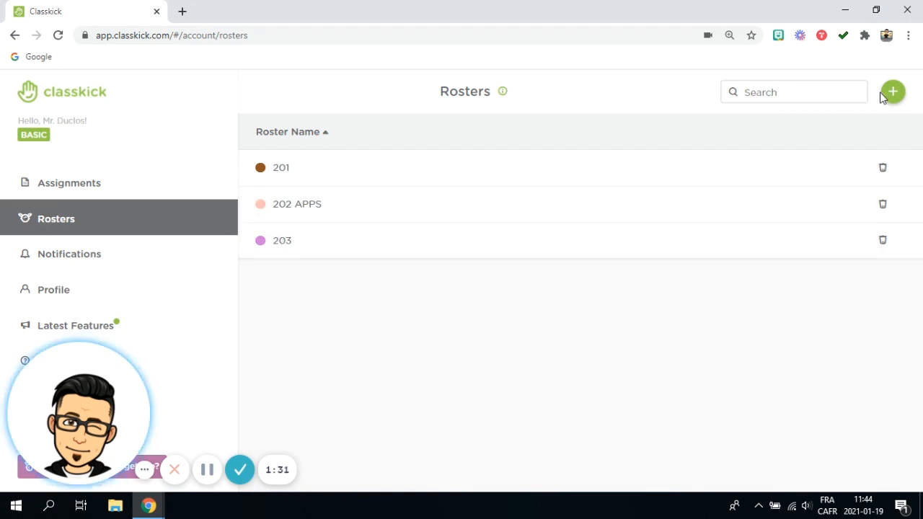
click(894, 100)
click(798, 108)
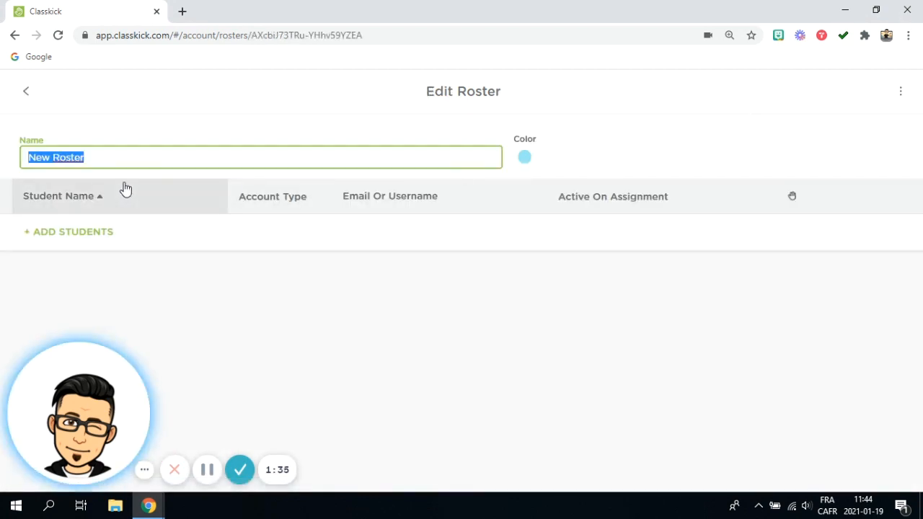
text(204)
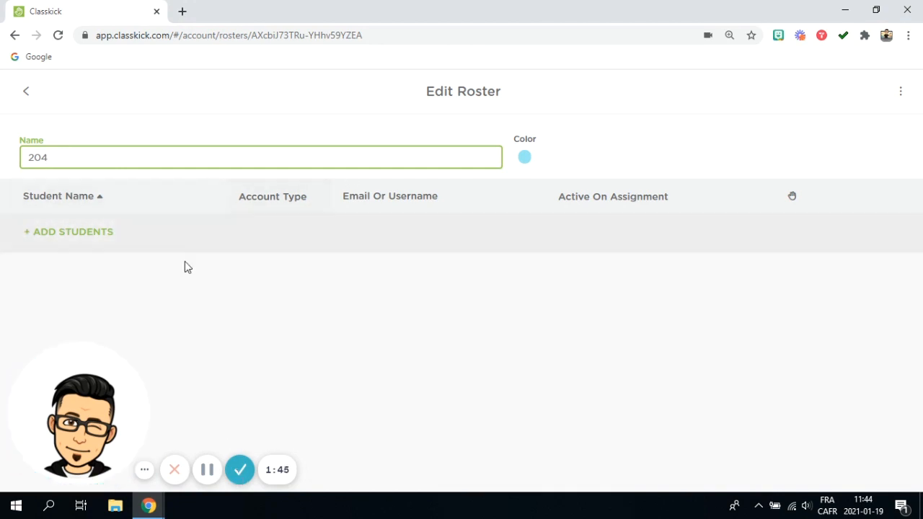
click(166, 284)
click(27, 92)
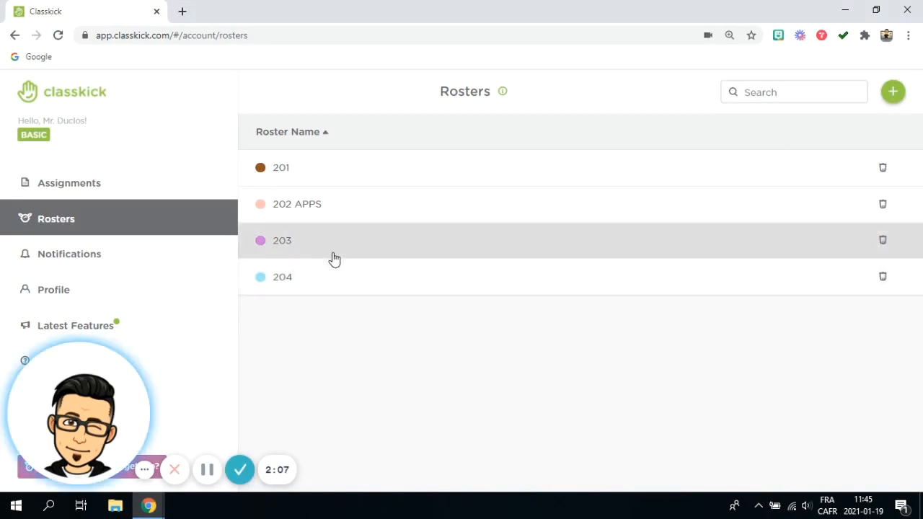
Remove the third student in the list from roster 203 and confirm the removal
click(333, 257)
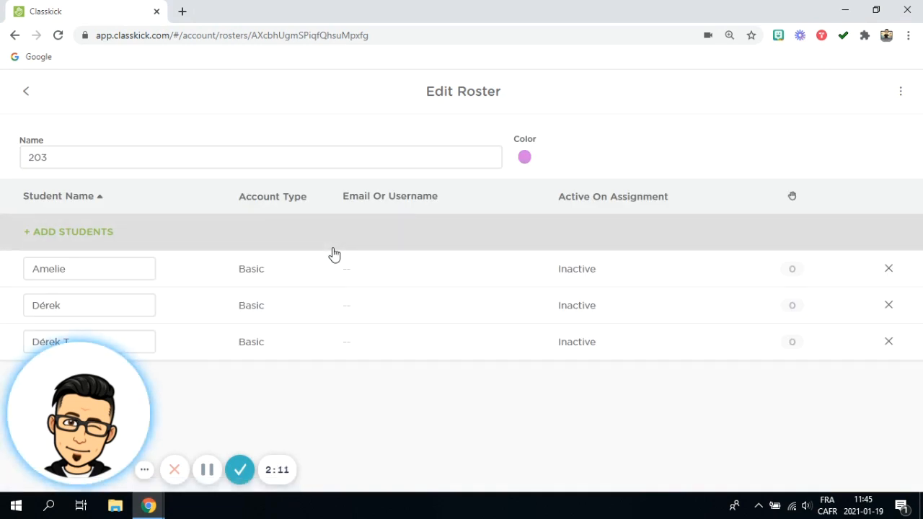
drag(82, 425, 160, 426)
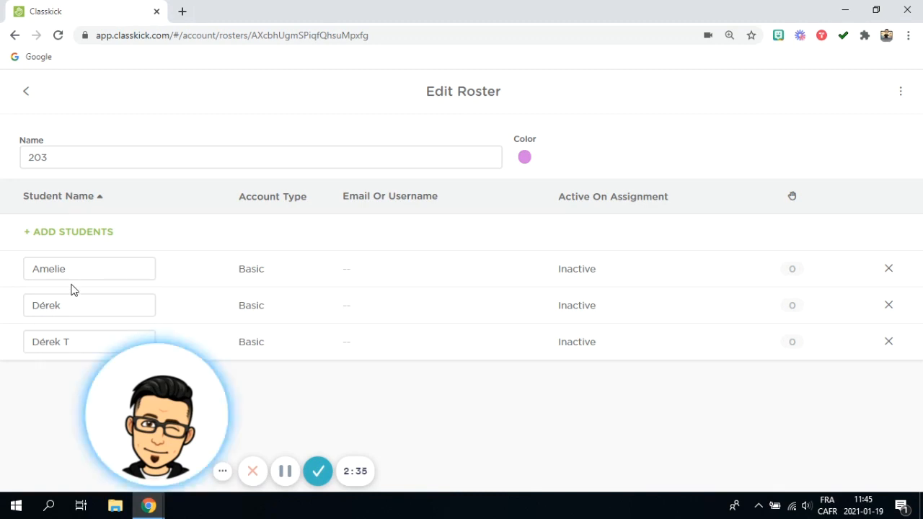
click(888, 342)
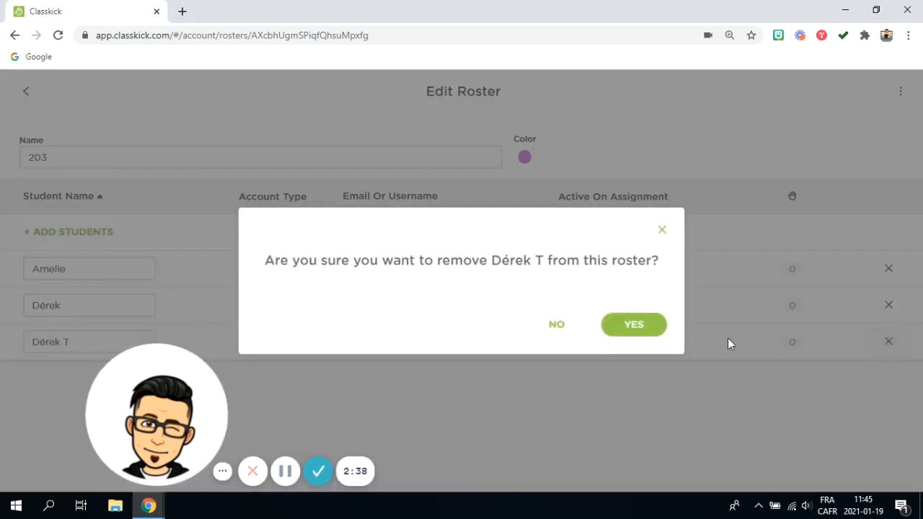
click(652, 328)
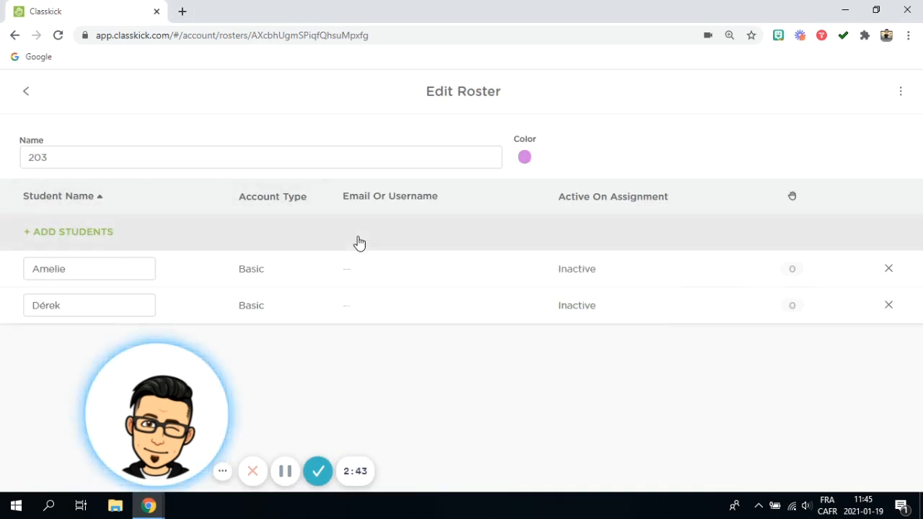
Lock roster 203 so that new students cannot log in
click(900, 98)
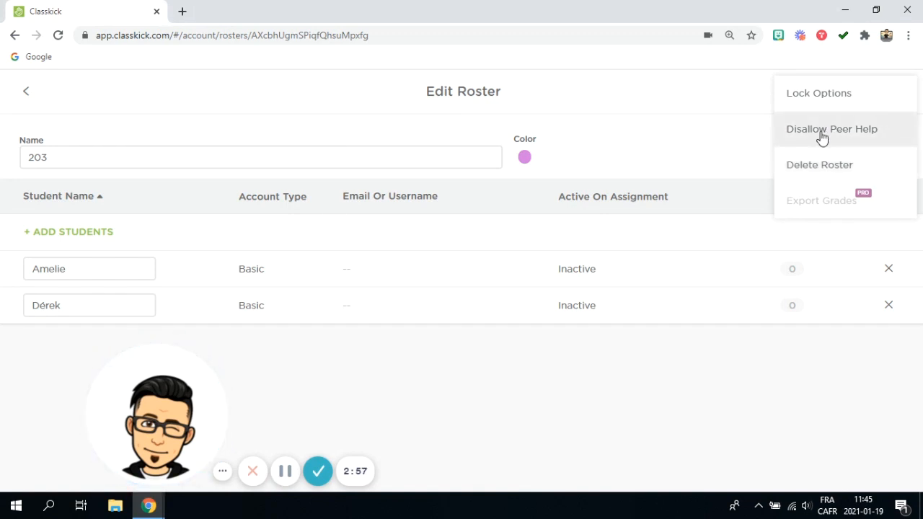
click(819, 99)
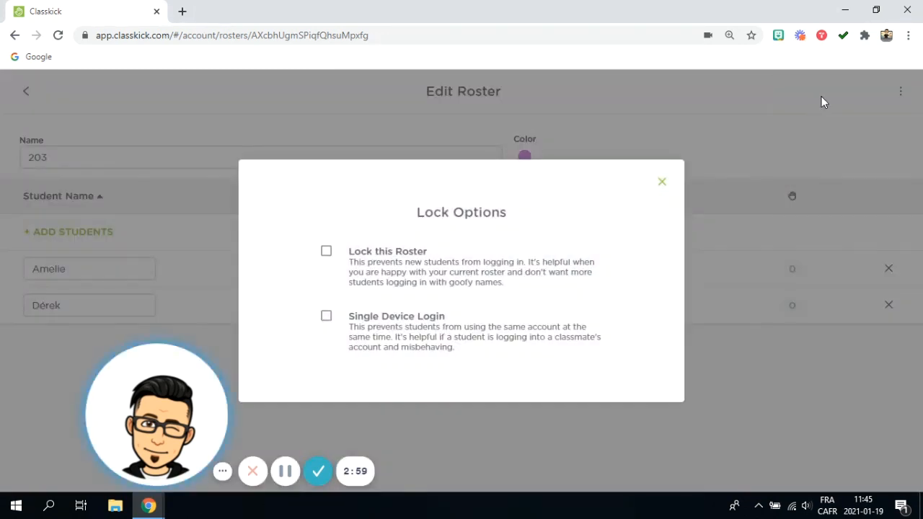
click(328, 256)
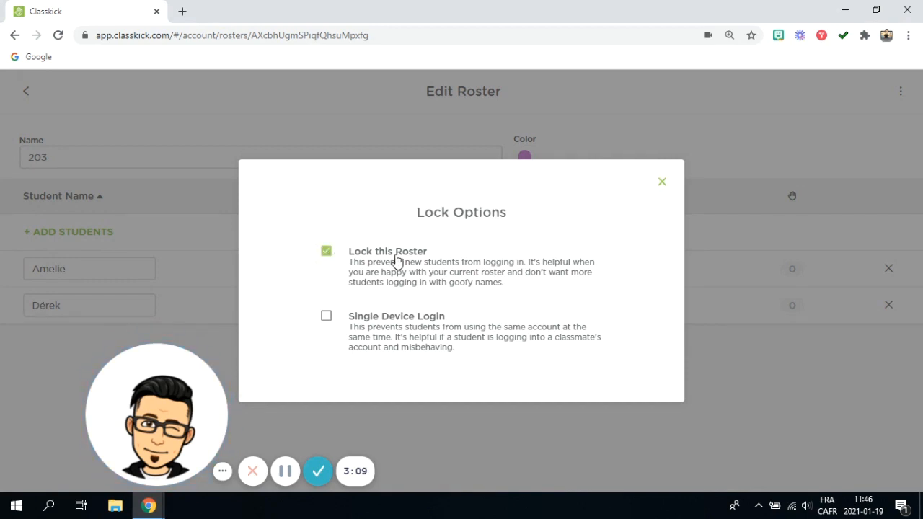
click(662, 183)
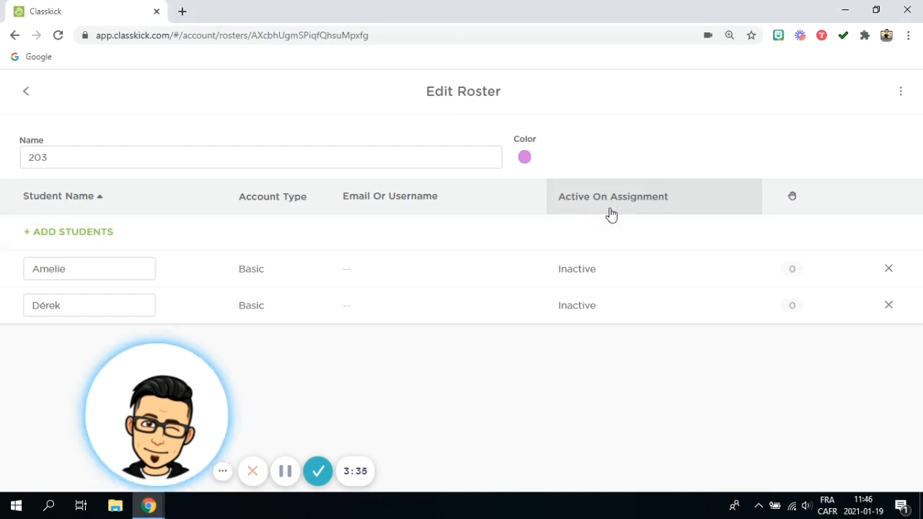
Enable Single Device Login in roster 203's lock options and return to the roster list
click(901, 92)
click(827, 98)
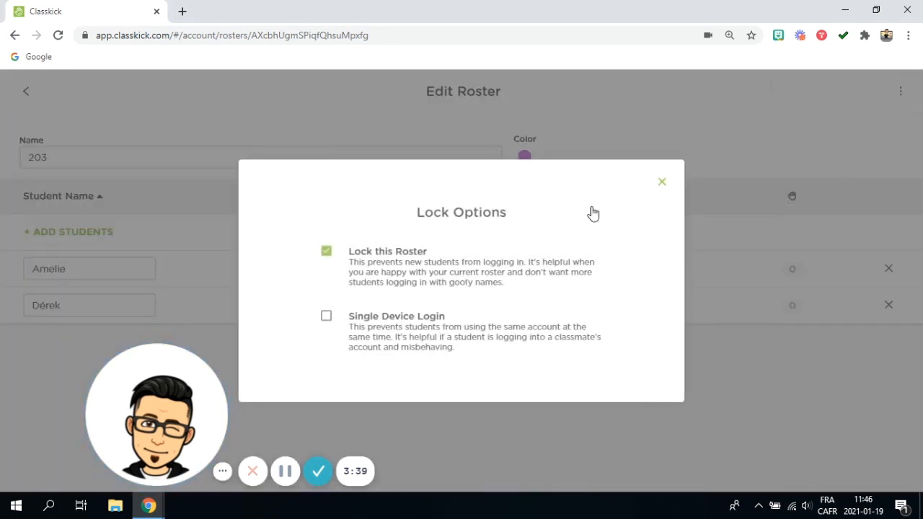
click(327, 316)
click(329, 323)
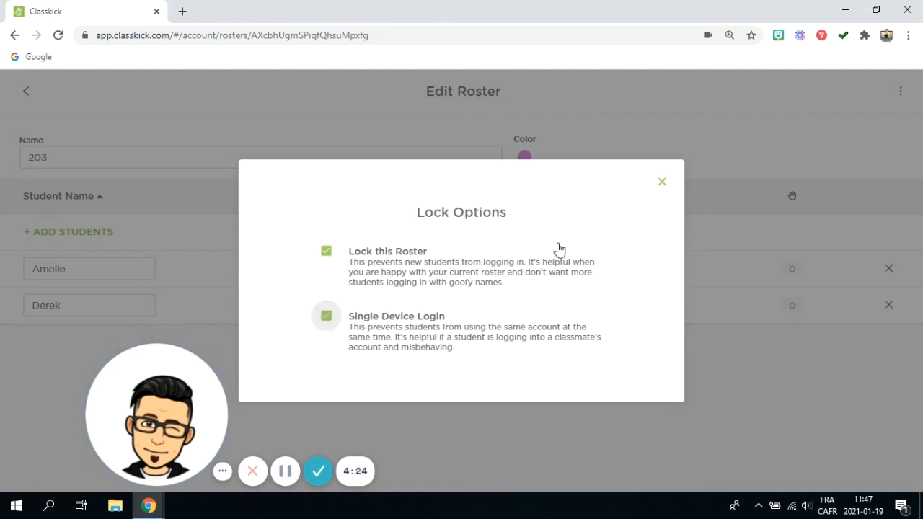
click(659, 185)
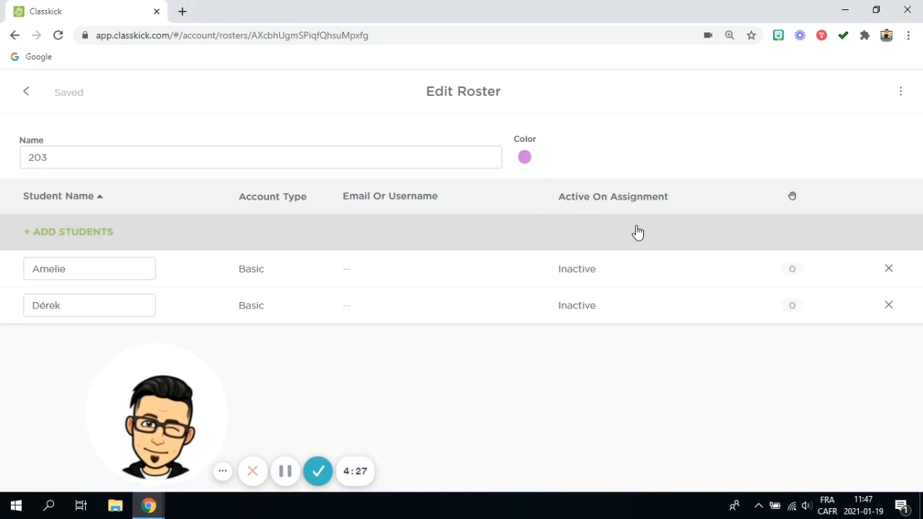
click(22, 96)
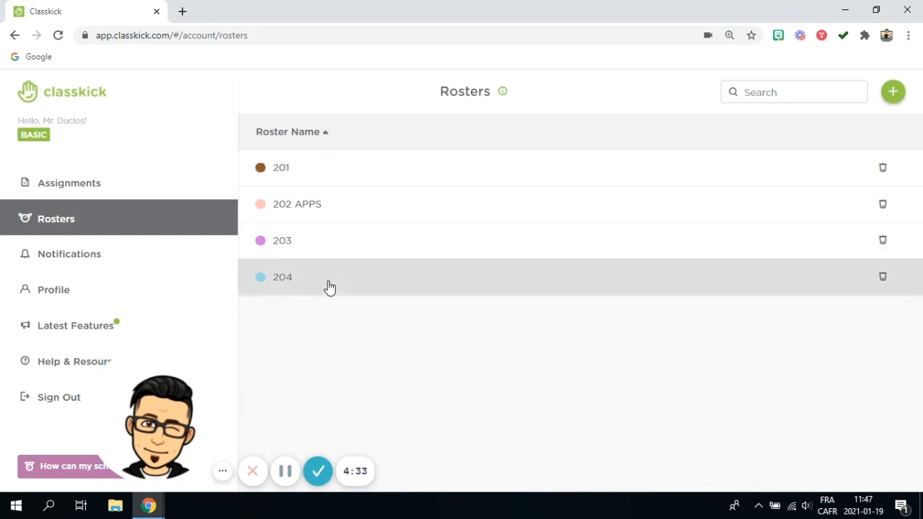
Create another new roster named "Travail équipe 202"
click(898, 91)
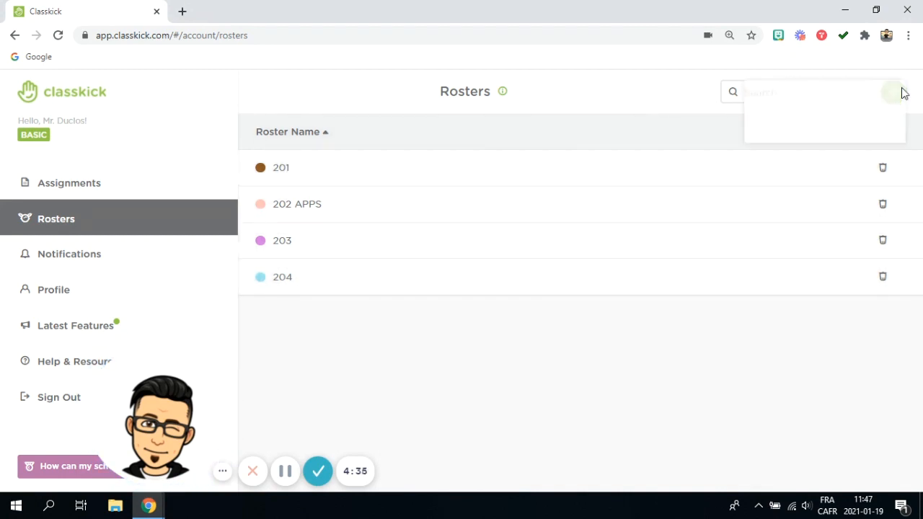
click(772, 98)
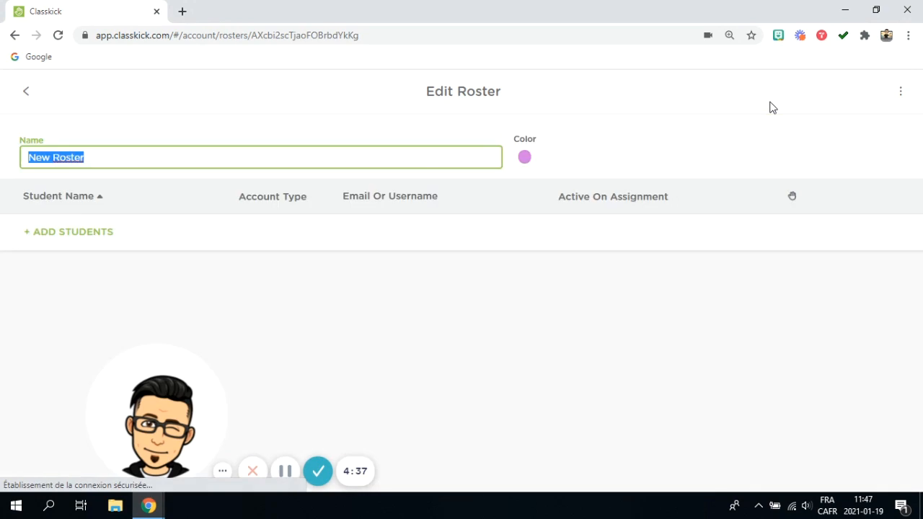
text(T)
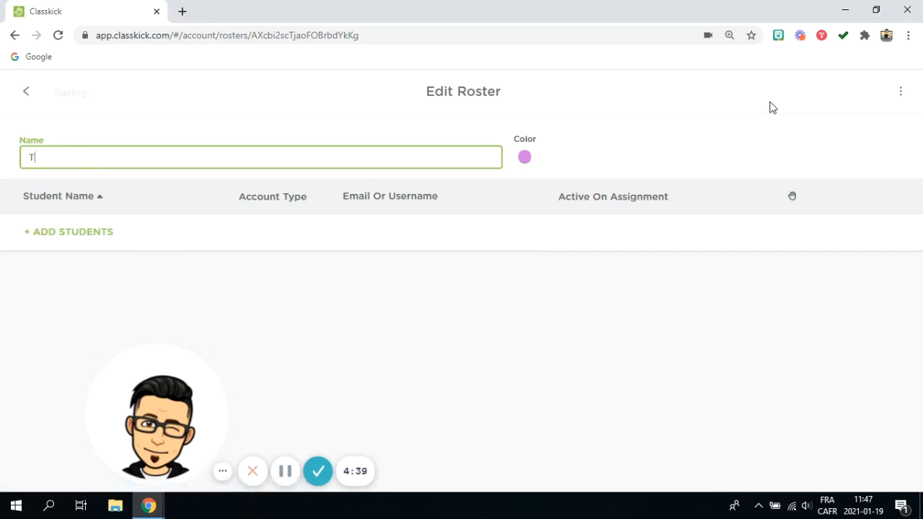
text(ravail équipe 202)
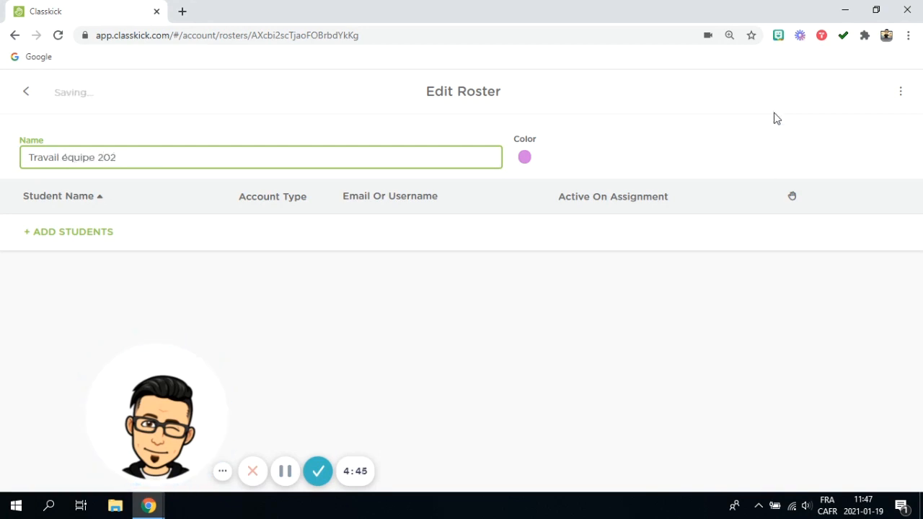
click(210, 282)
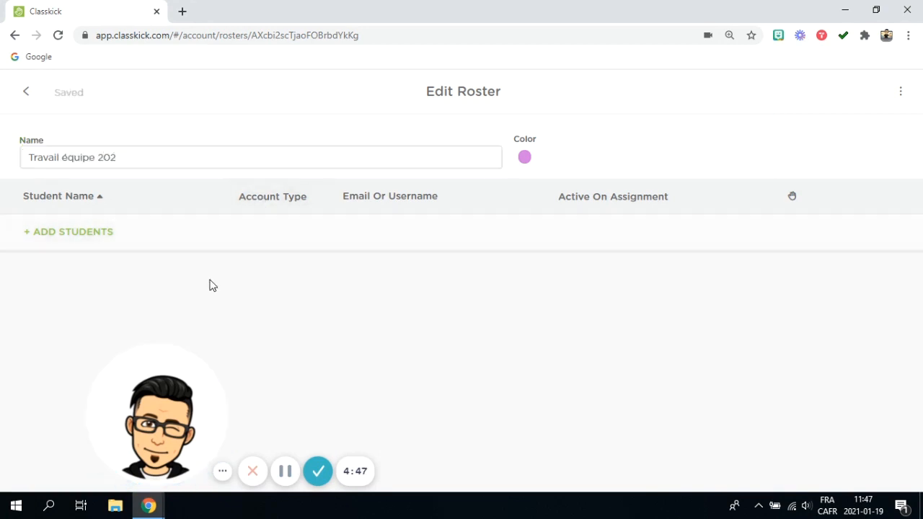
Add six Basic students named 1, 2, 3, 4, 5 and 6 to the Travail équipe 202 roster
click(84, 238)
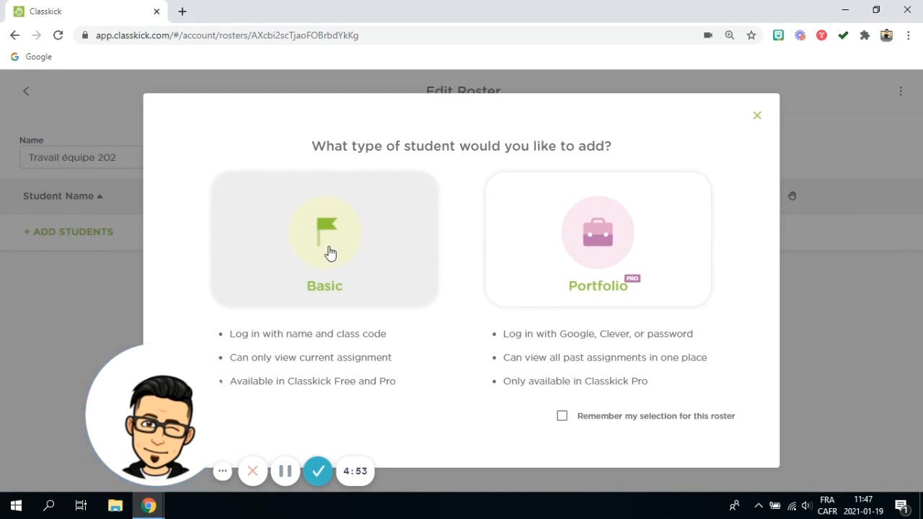
click(322, 249)
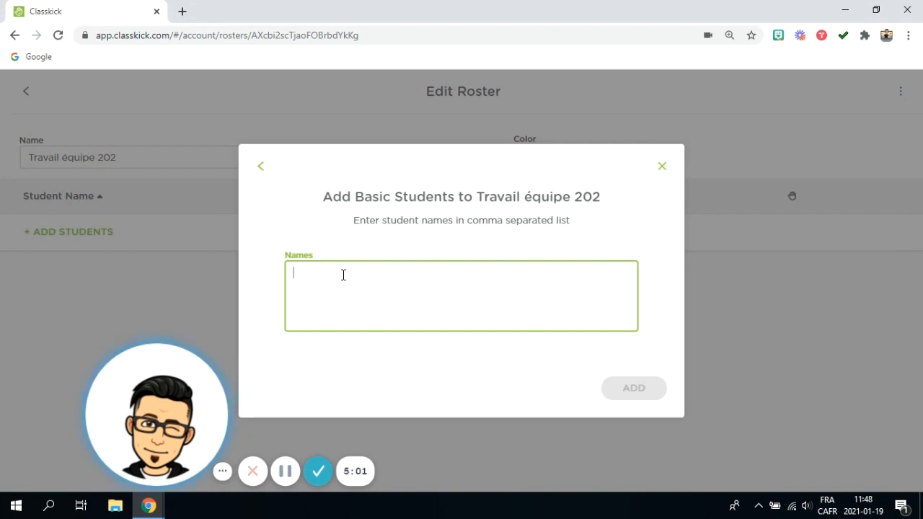
text(1, 2)
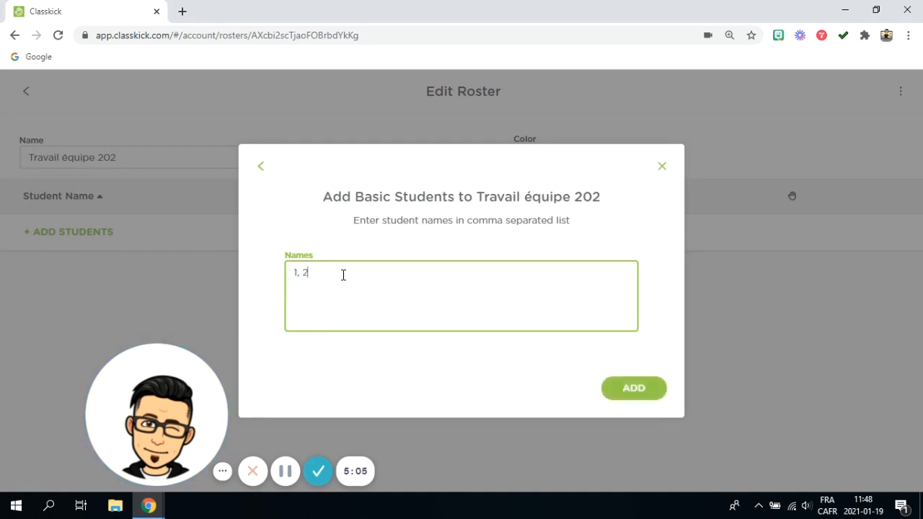
text(, 3, 4, 5, 6)
click(628, 388)
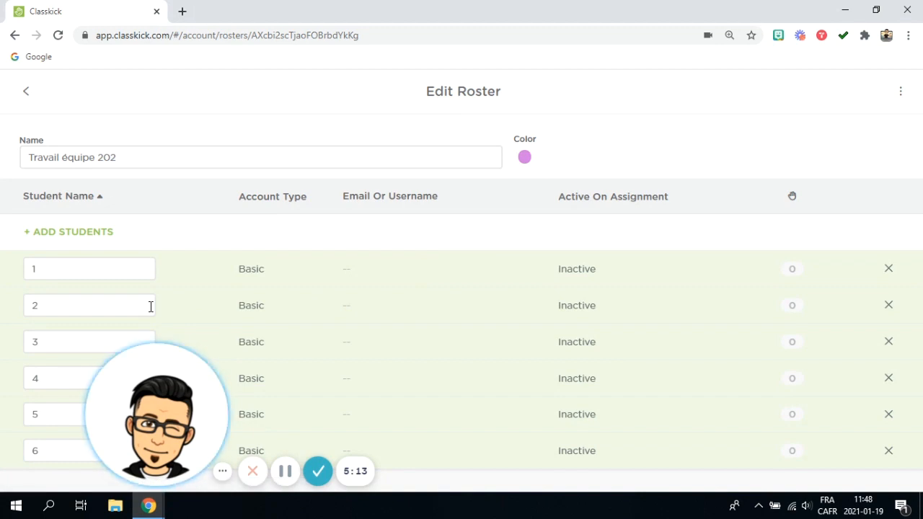
Lock the Travail équipe 202 roster against new students and return to the roster list
click(902, 85)
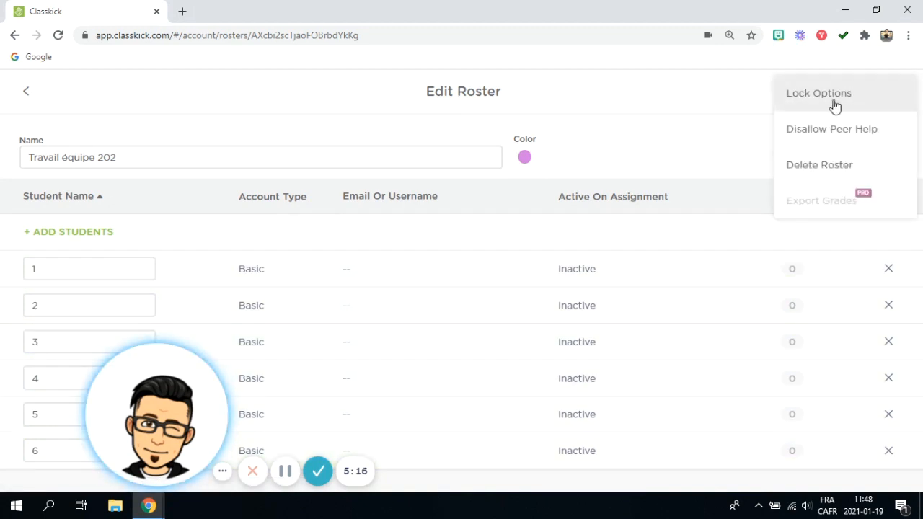
click(826, 94)
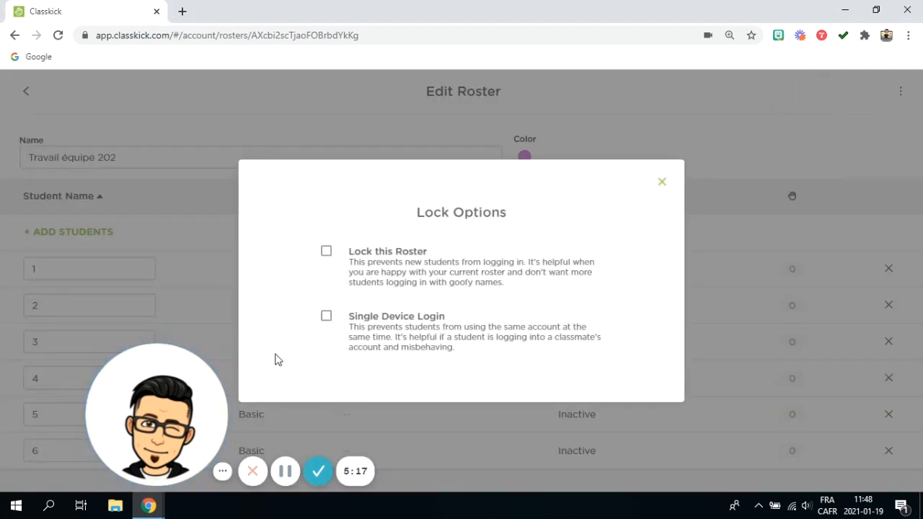
click(326, 252)
click(664, 186)
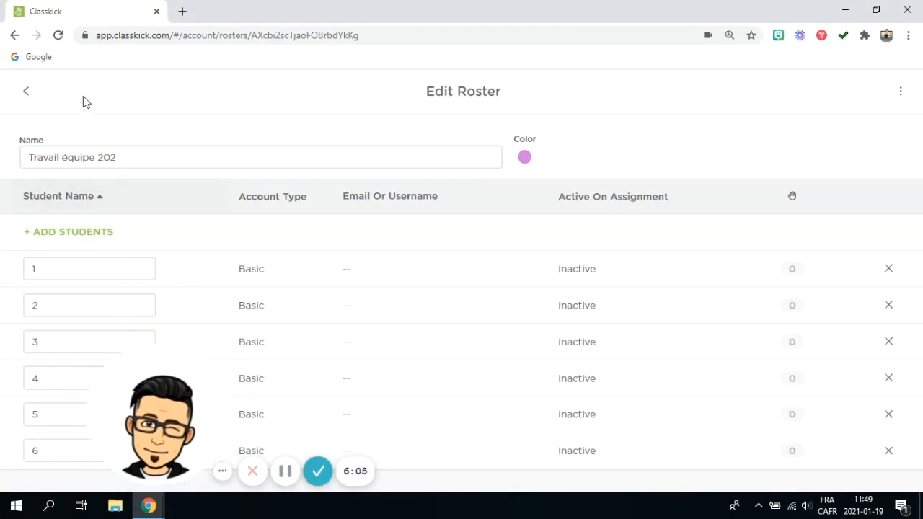
click(28, 91)
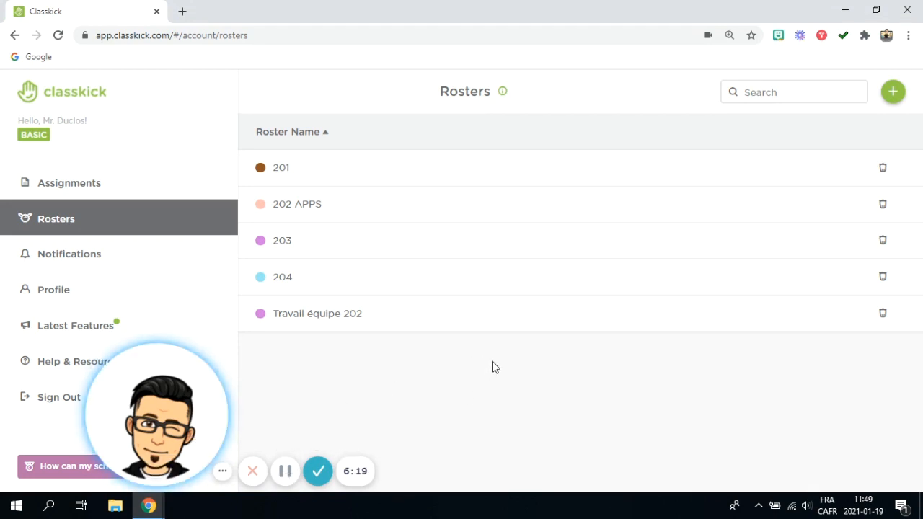
Look through the slides of the assignment "Chapitre 5 - Aire des polygones" and return to the assignment list
click(65, 186)
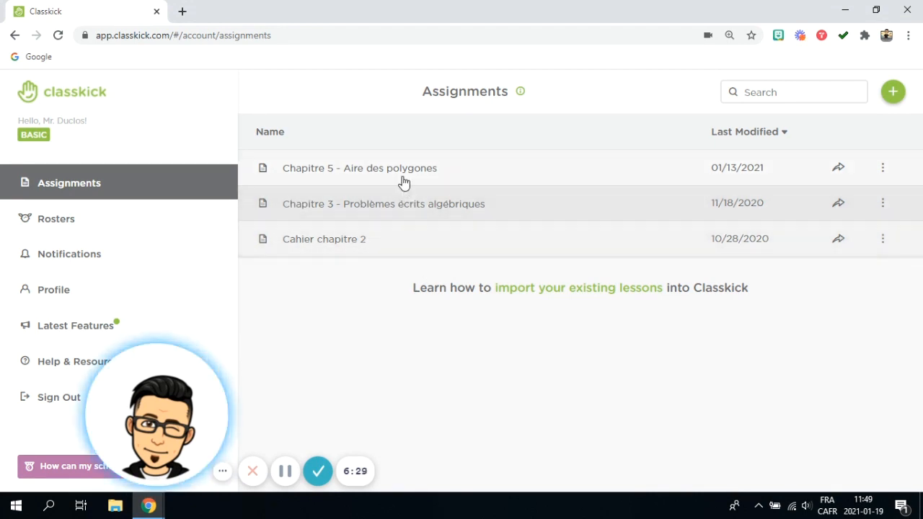
click(402, 181)
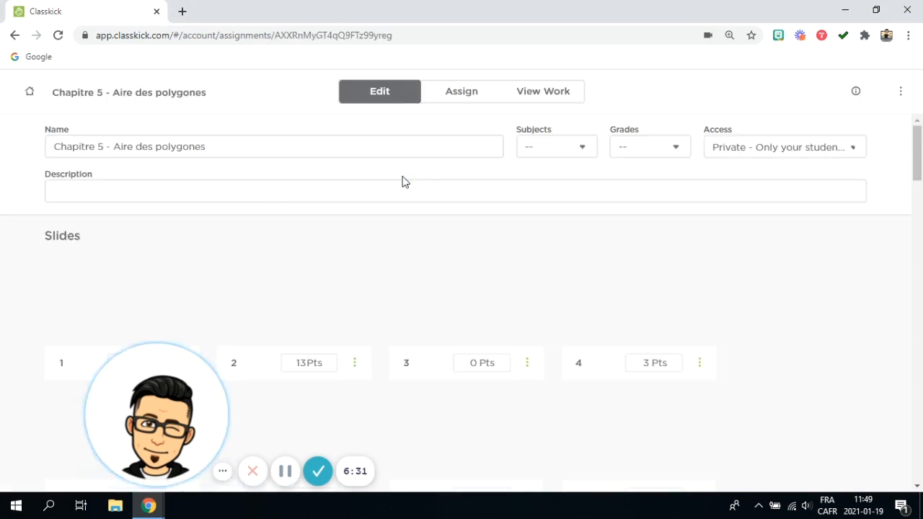
scroll(549, 292, down, 20)
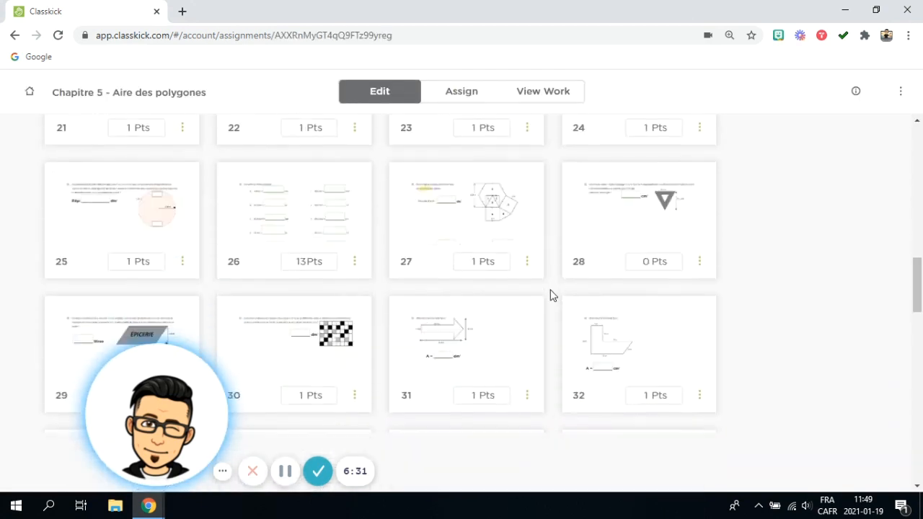
scroll(552, 295, up, 6)
scroll(548, 294, up, 12)
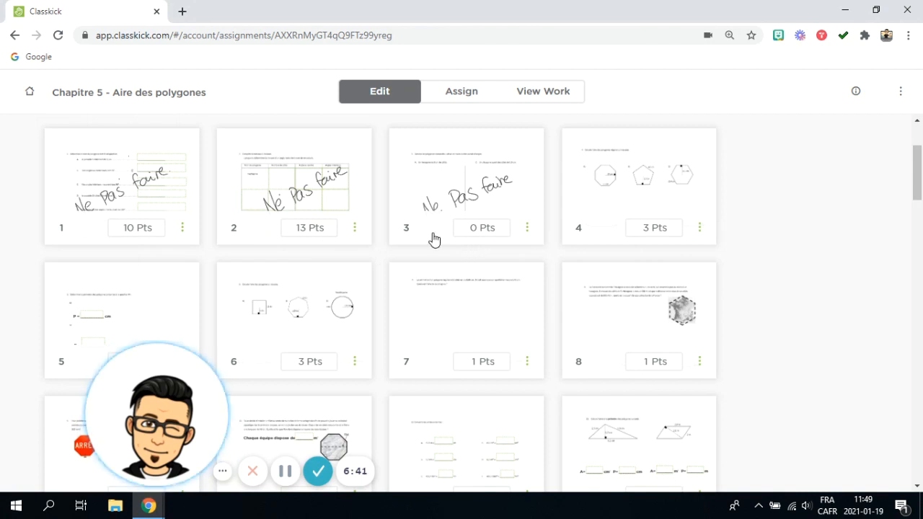
scroll(437, 235, up, 2)
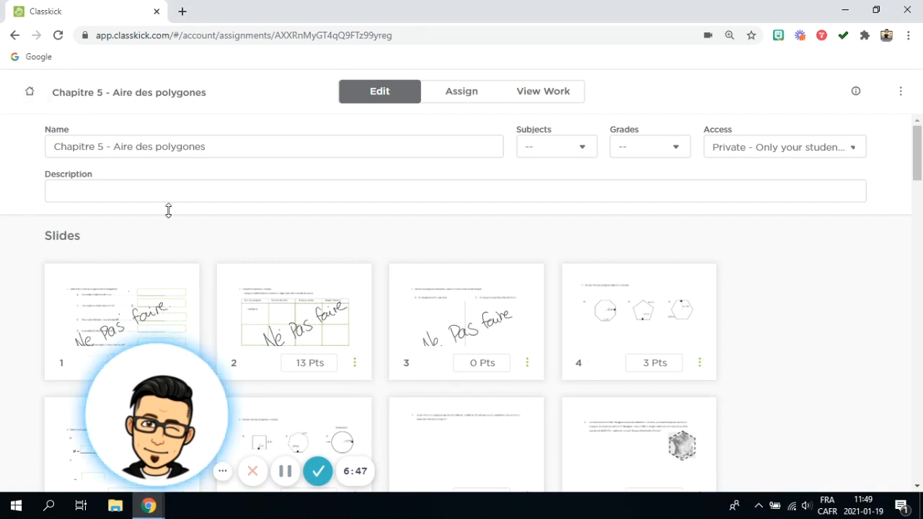
click(31, 93)
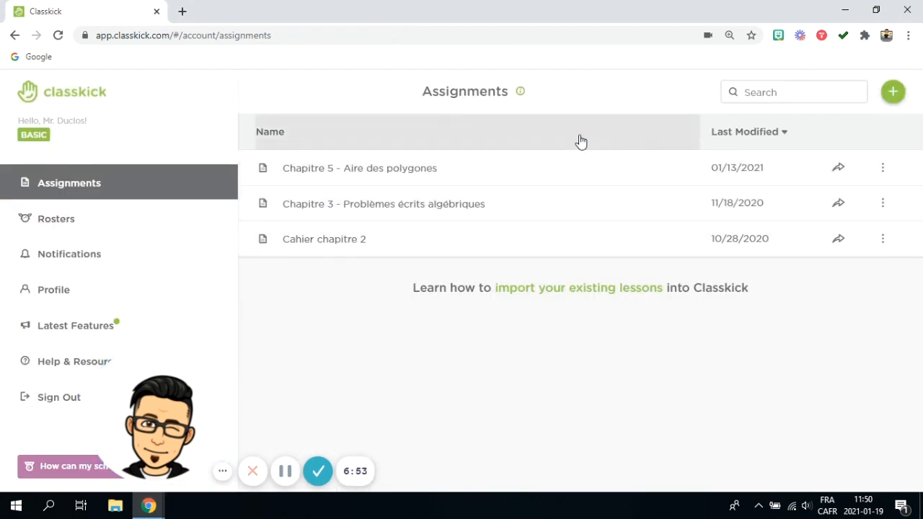
Add a blank slide at the end of the assignment "Chapitre 5 - Aire des polygones"
click(893, 92)
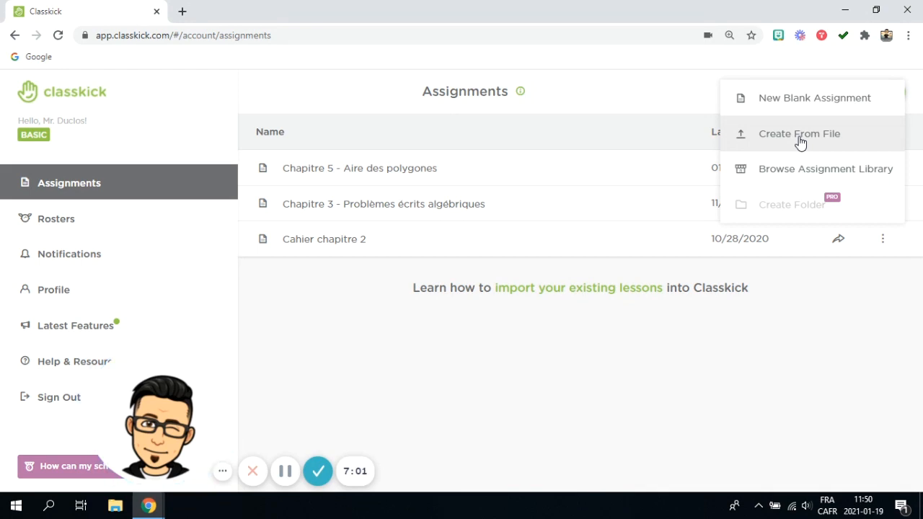
click(417, 173)
click(418, 174)
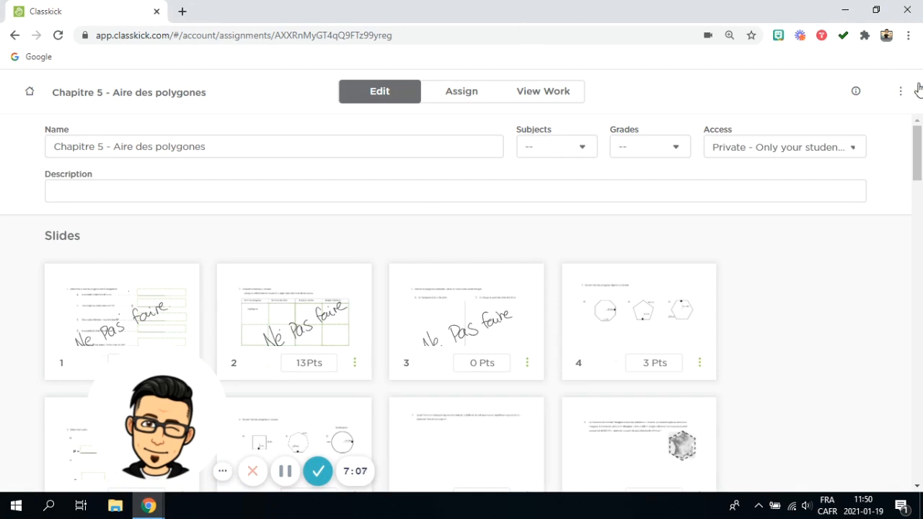
scroll(536, 331, down, 1)
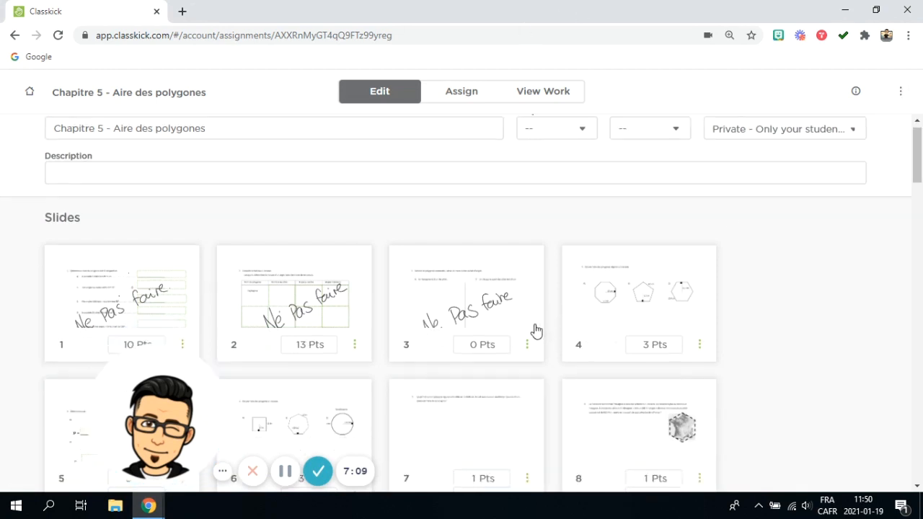
scroll(534, 321, down, 5)
scroll(531, 310, up, 6)
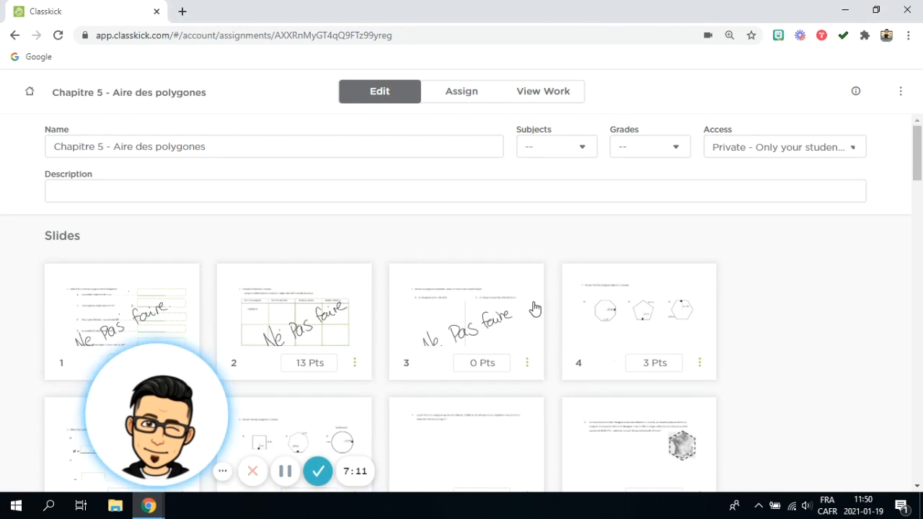
scroll(534, 309, down, 4)
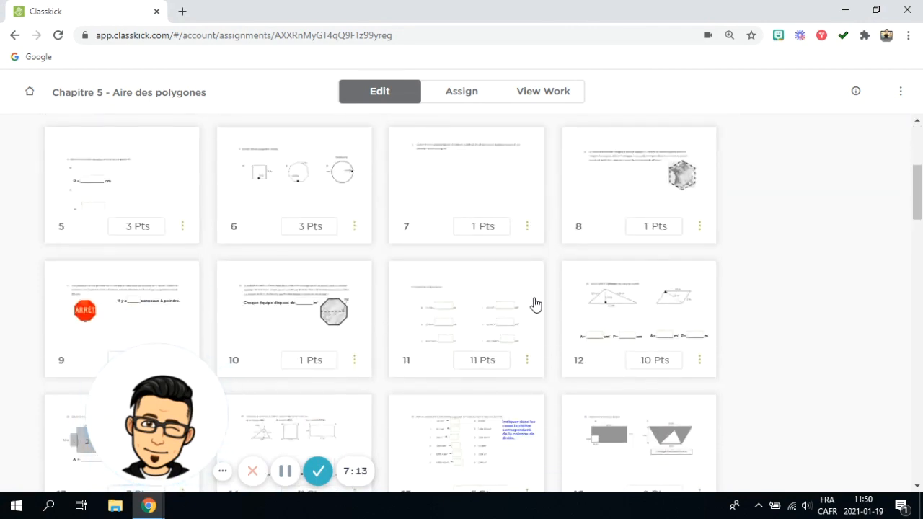
scroll(536, 303, down, 4)
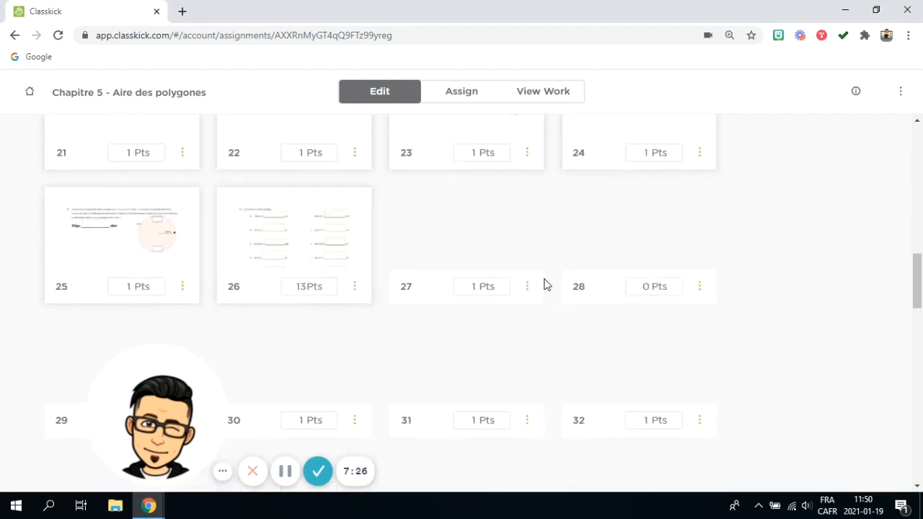
scroll(545, 285, down, 10)
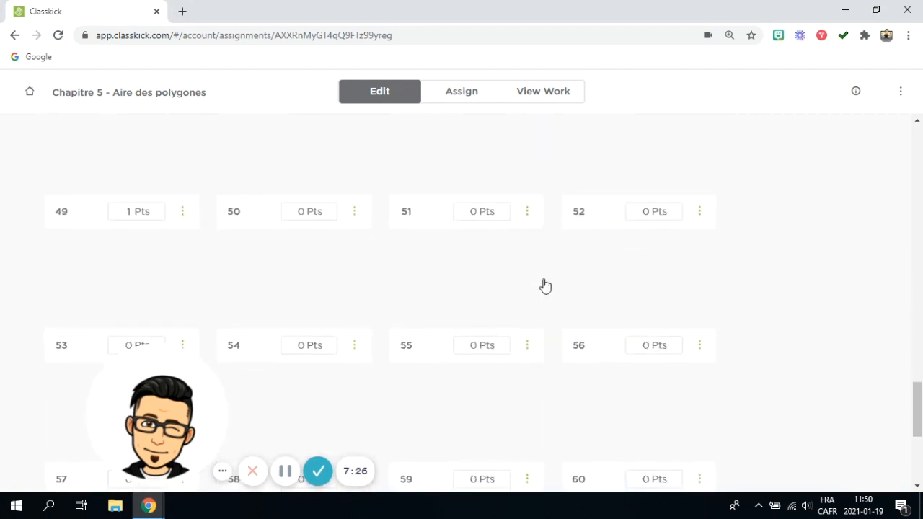
scroll(544, 286, down, 4)
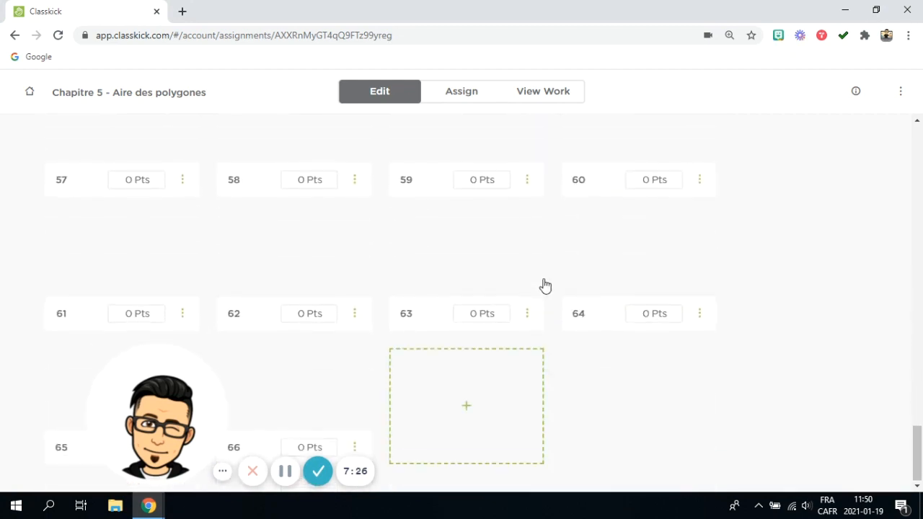
click(469, 408)
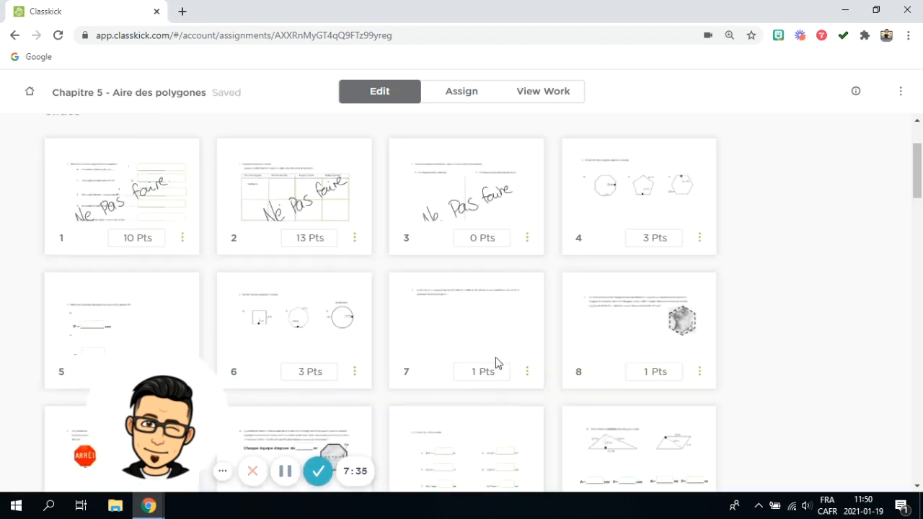
Load the PDF Répertoire_Math_Sec_ for import into slide 67, and close the import without adding any pages
scroll(495, 365, down, 20)
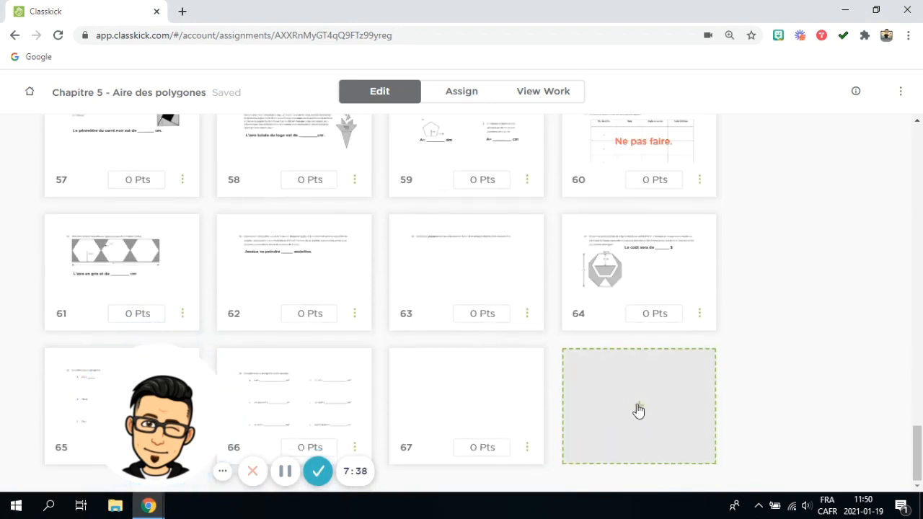
click(466, 391)
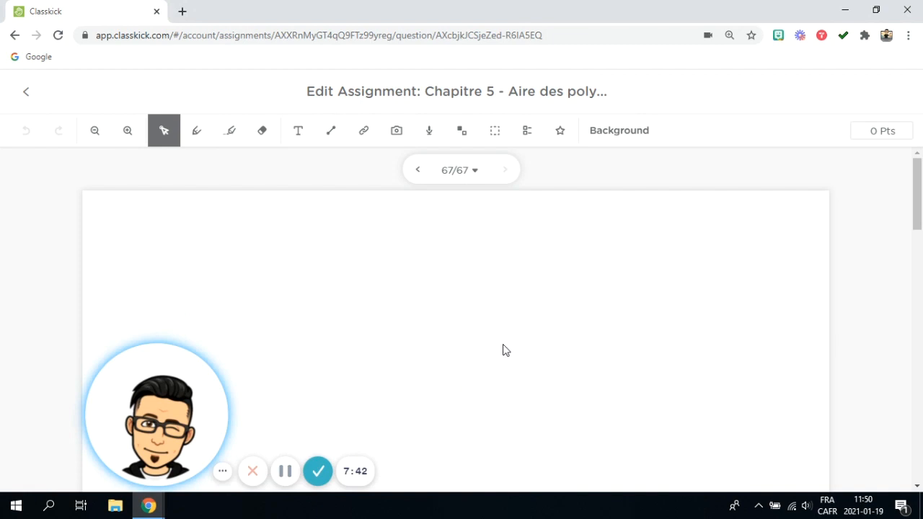
click(399, 135)
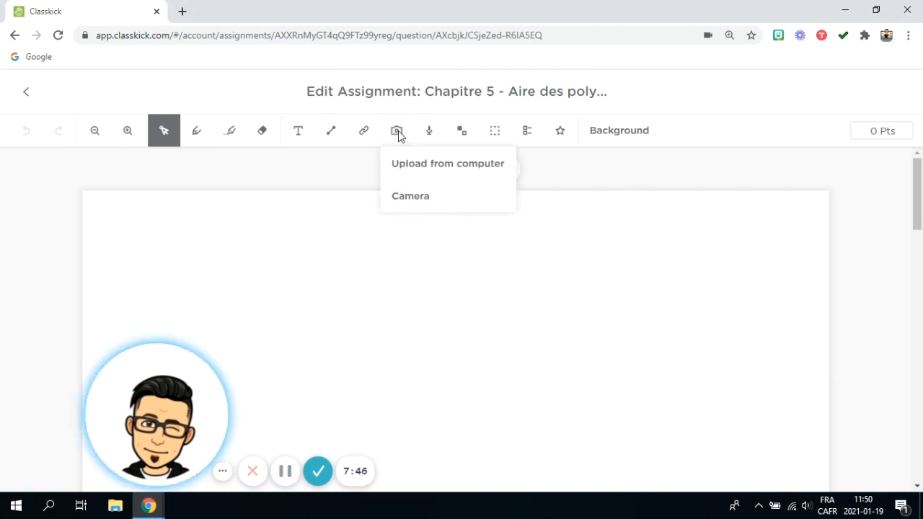
click(451, 169)
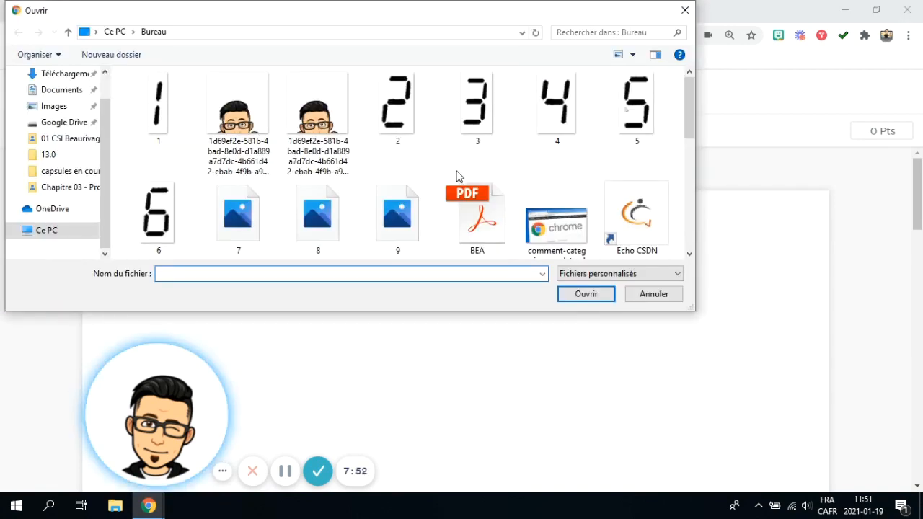
drag(692, 104, 693, 150)
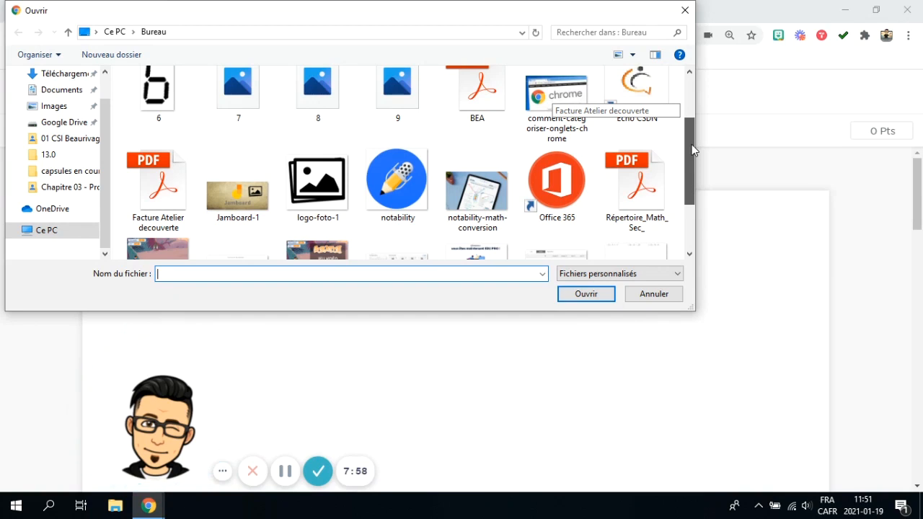
click(638, 187)
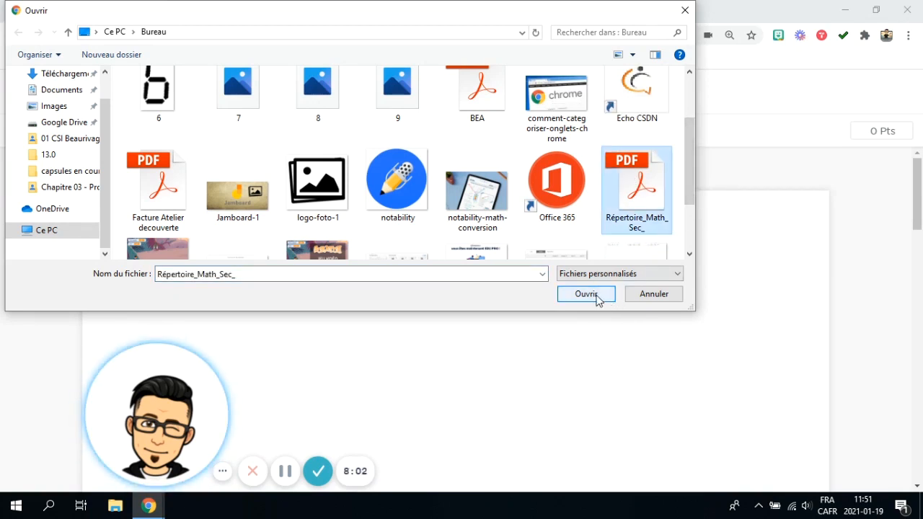
click(586, 295)
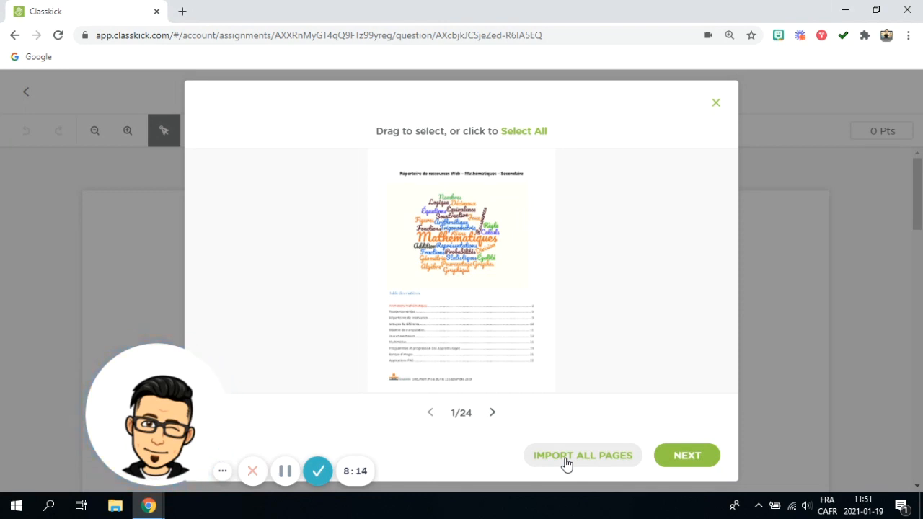
click(716, 105)
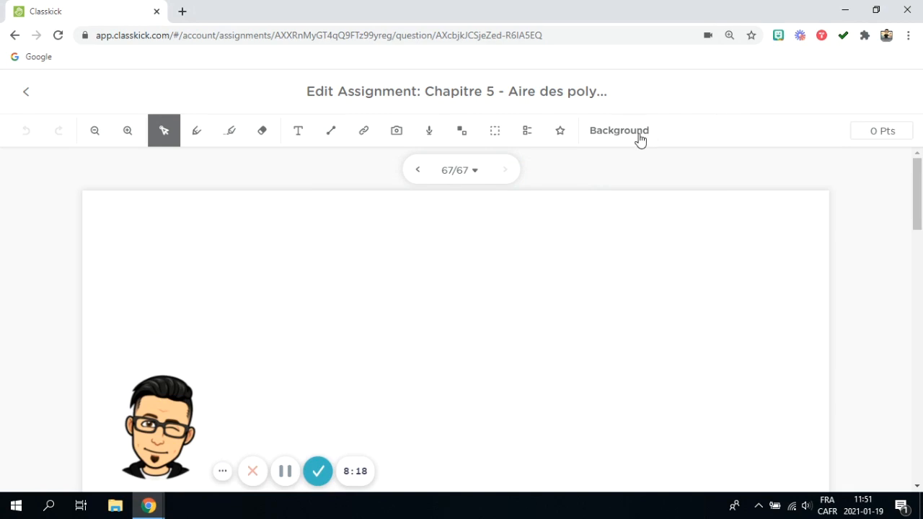
Return to the assignment list, create a new blank assignment and open its first slide for editing
click(30, 96)
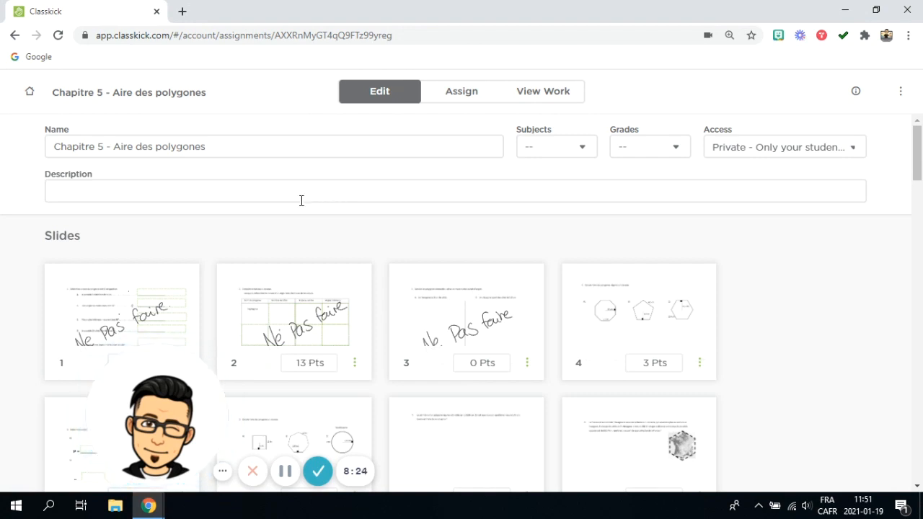
click(30, 92)
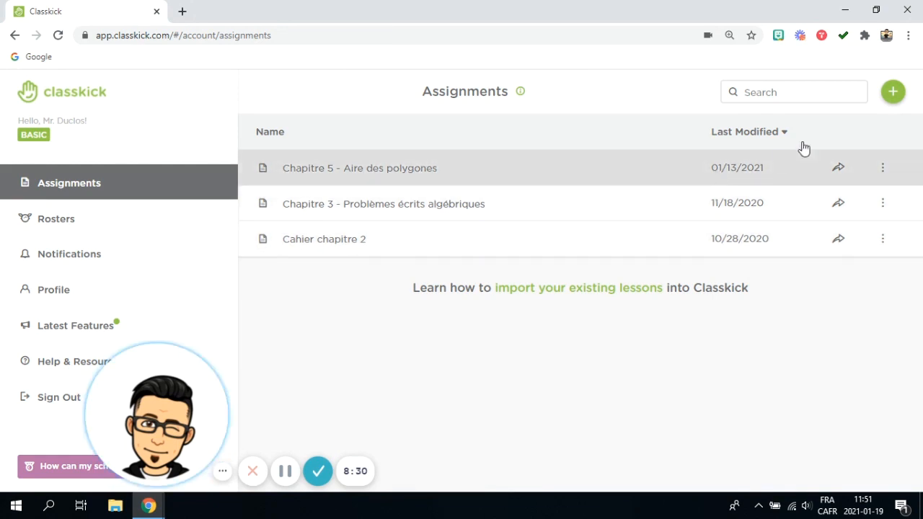
click(893, 93)
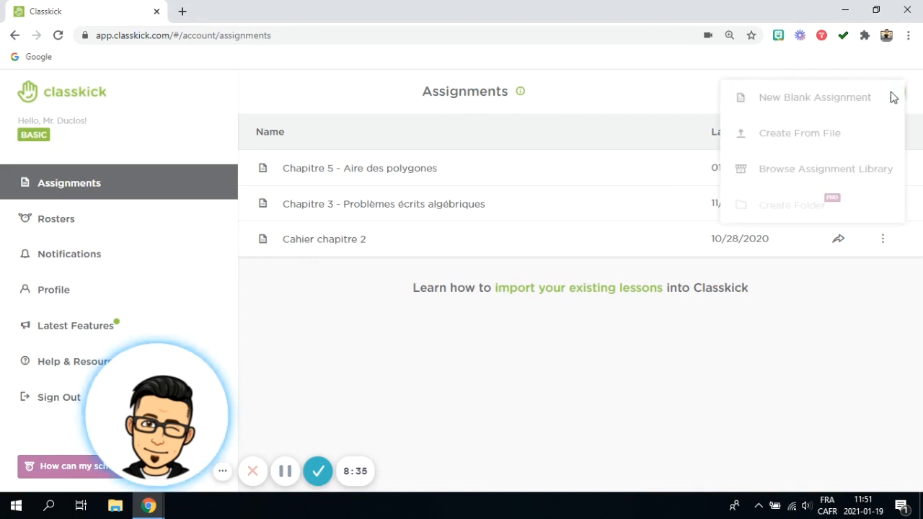
click(798, 102)
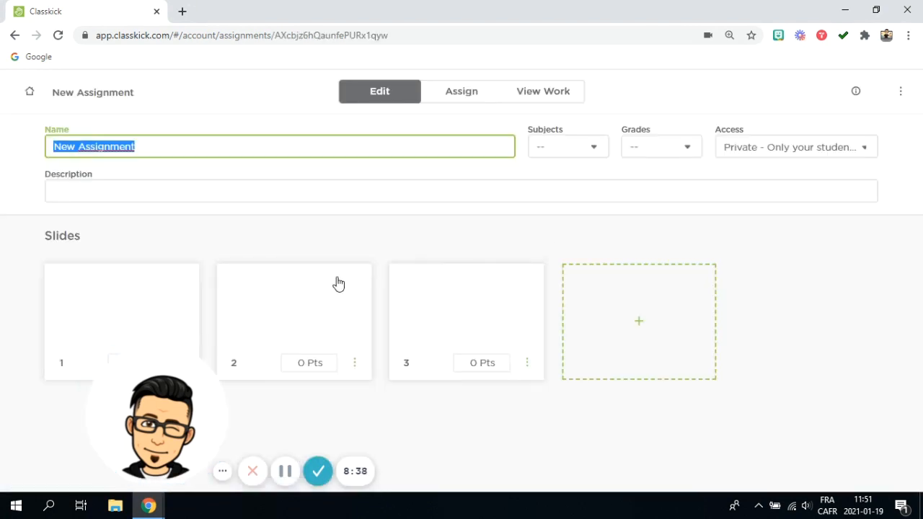
click(170, 309)
scroll(525, 329, down, 1)
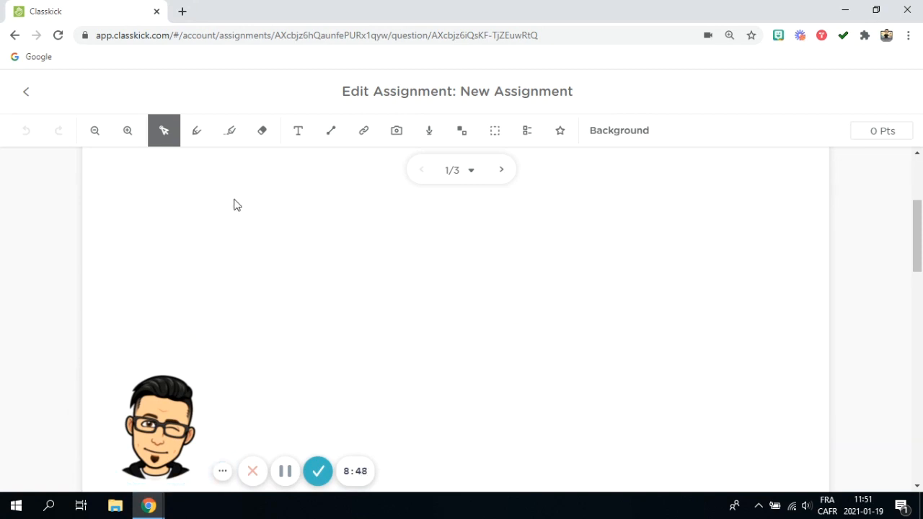
scroll(546, 317, up, 3)
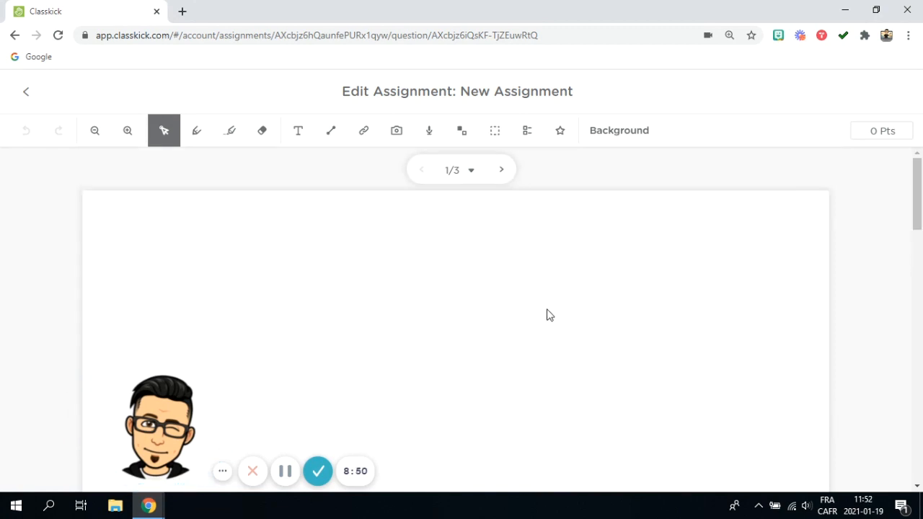
drag(103, 361, 25, 361)
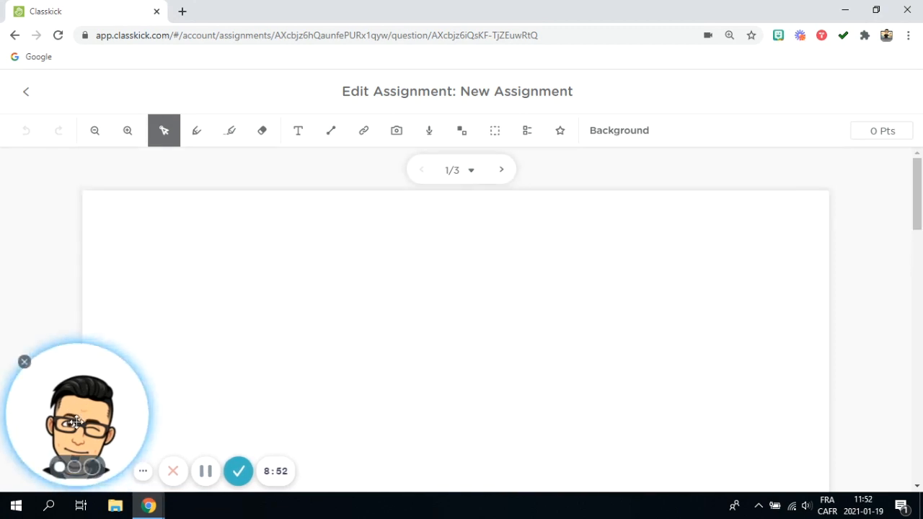
scroll(368, 354, down, 1)
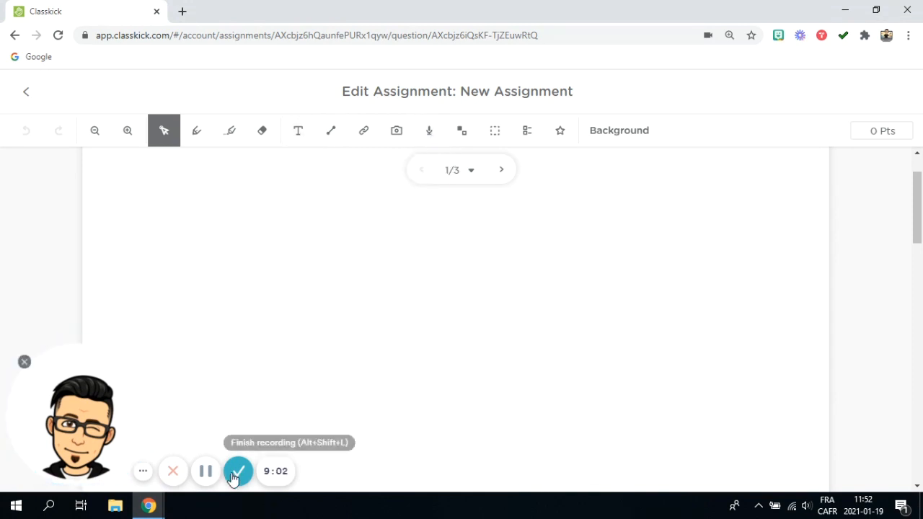
click(206, 473)
click(202, 470)
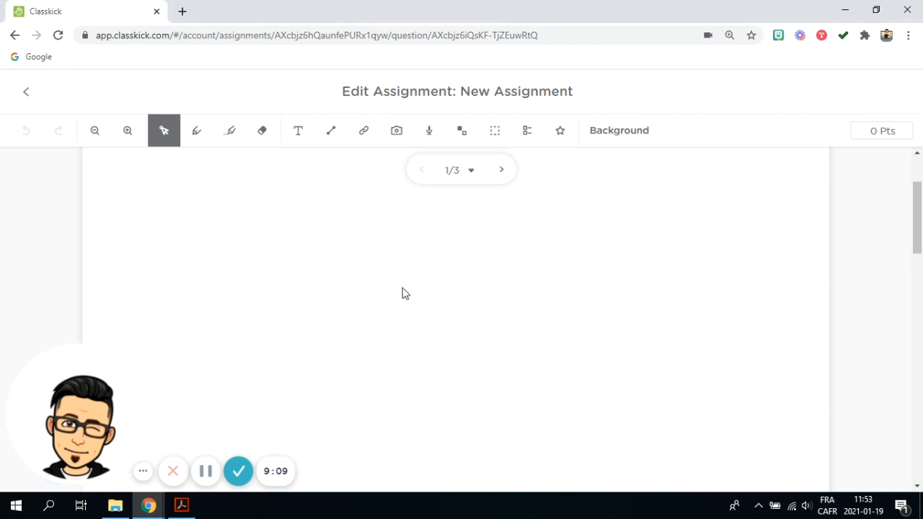
Upload the two-circle diagram image ScreenShot003 from the desktop and add it to question 1, the current page
click(397, 133)
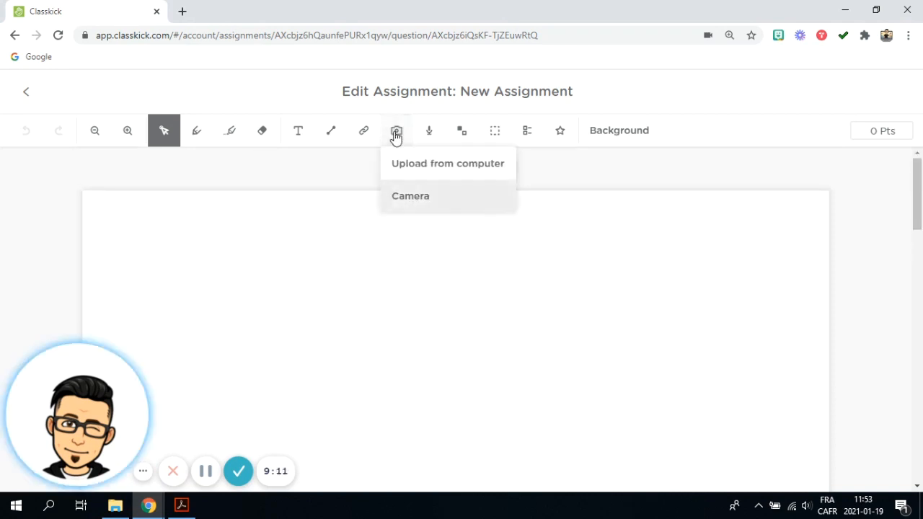
click(441, 164)
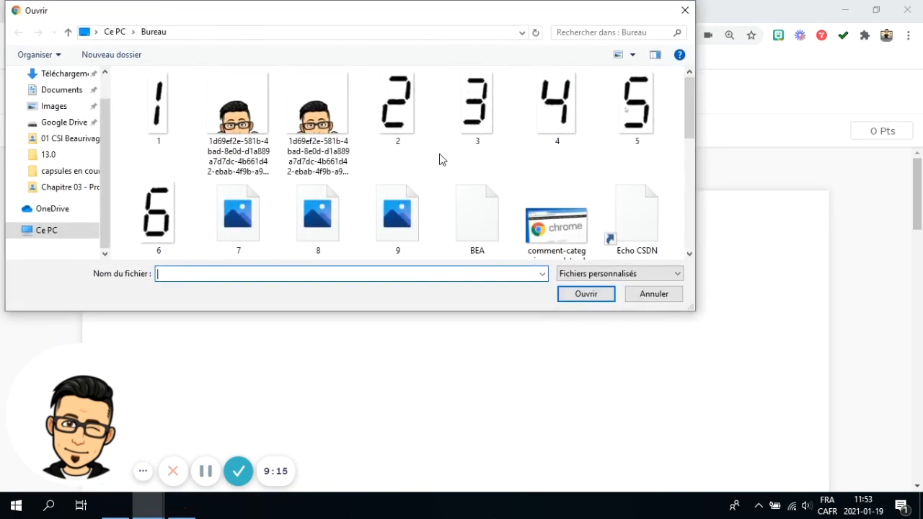
drag(692, 104, 690, 174)
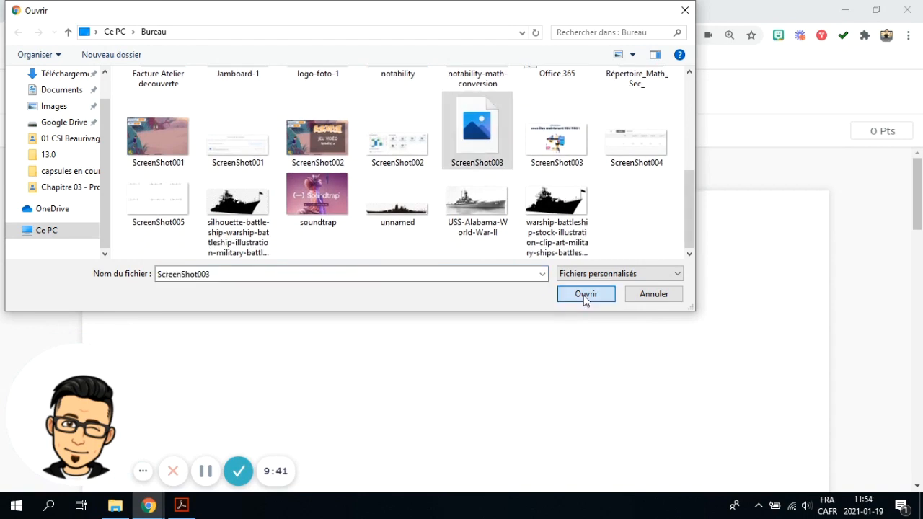
click(586, 295)
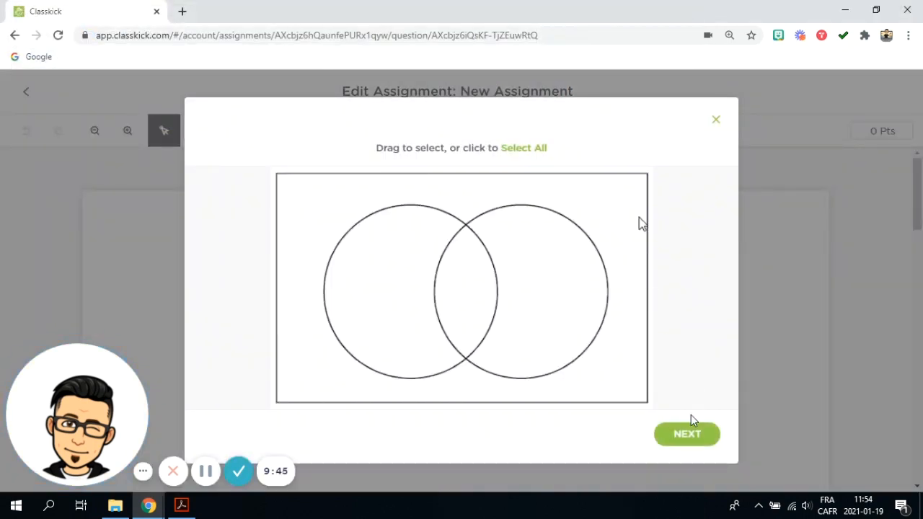
click(686, 439)
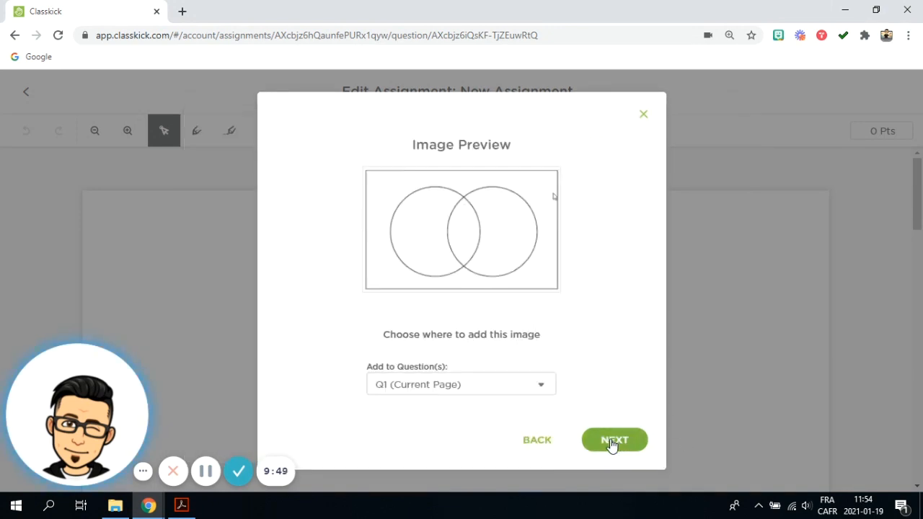
click(611, 442)
click(683, 408)
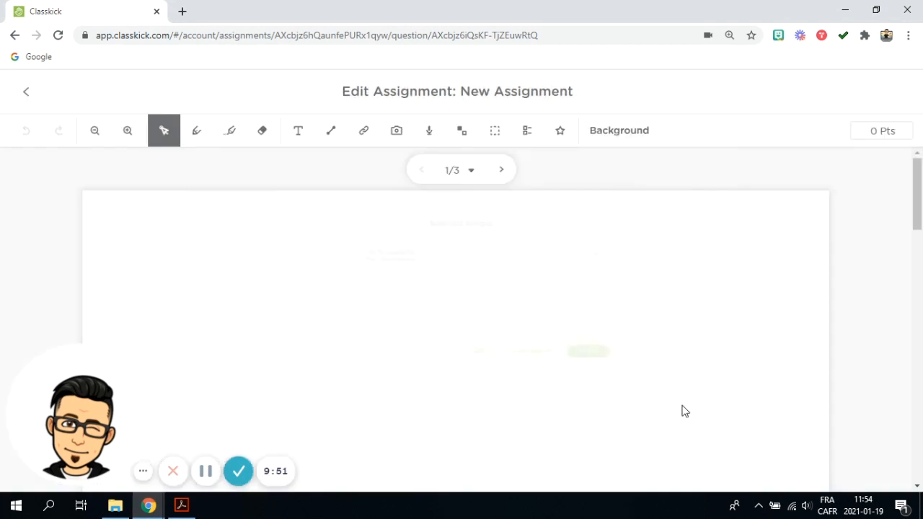
Enlarge the two-circle diagram to about two thirds of the slide's width and position it roughly centred horizontally near the slide's upper edge
scroll(570, 286, down, 2)
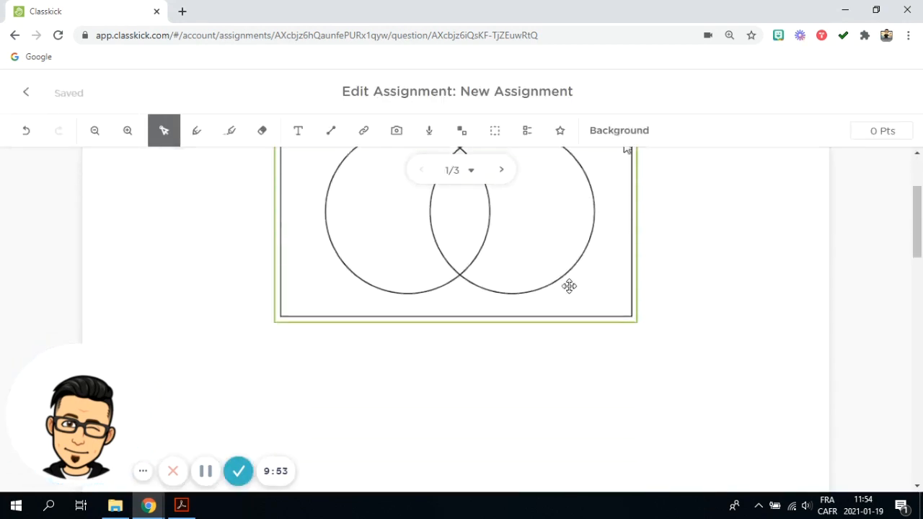
scroll(569, 288, up, 1)
click(529, 291)
drag(642, 399, 799, 488)
scroll(710, 375, down, 1)
drag(643, 317, 532, 367)
click(752, 310)
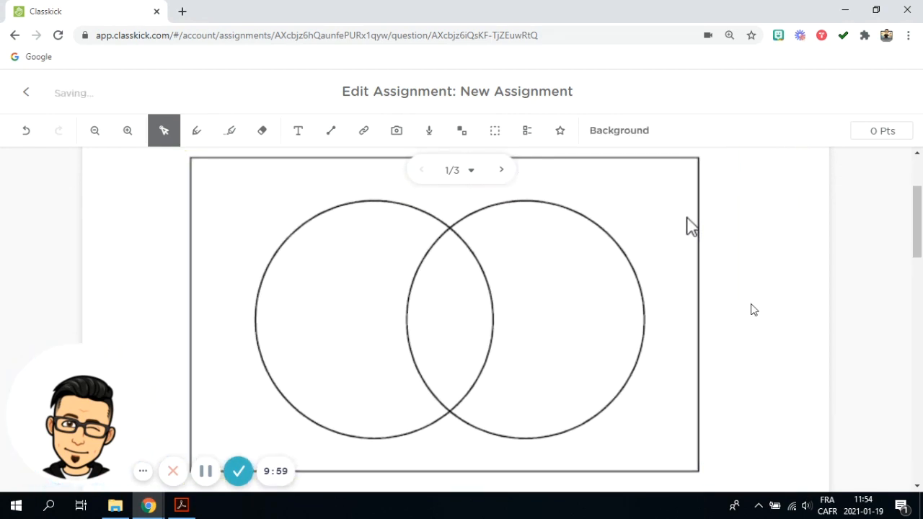
scroll(753, 309, up, 2)
scroll(751, 302, down, 1)
scroll(747, 305, up, 1)
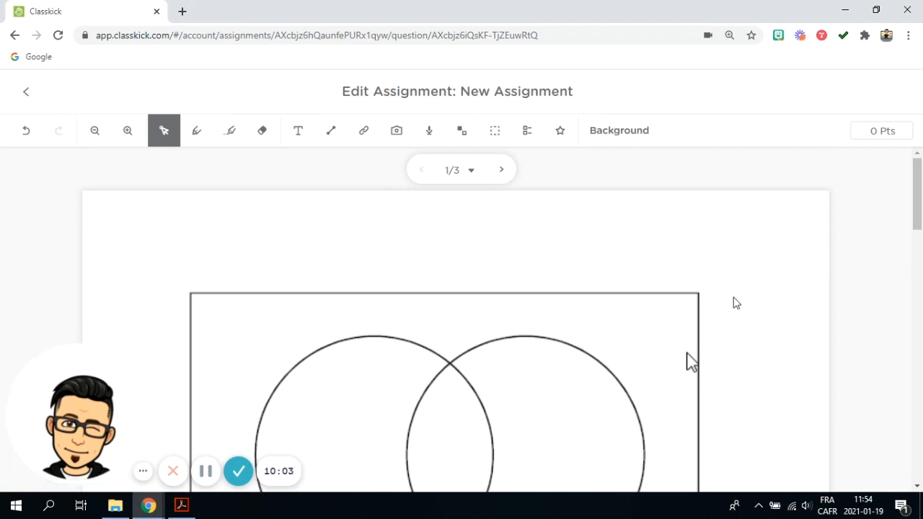
Add a text box above the diagram: "Classe les nombres de 1 à 9 dans les ensembles A et B.", "A: Nombres pairs", "B: Multiples de 3"
click(299, 134)
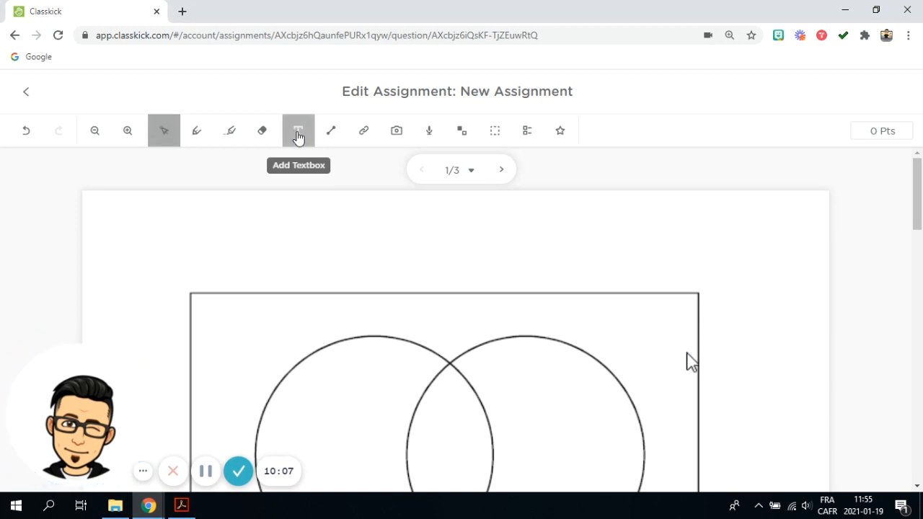
click(192, 219)
text(C)
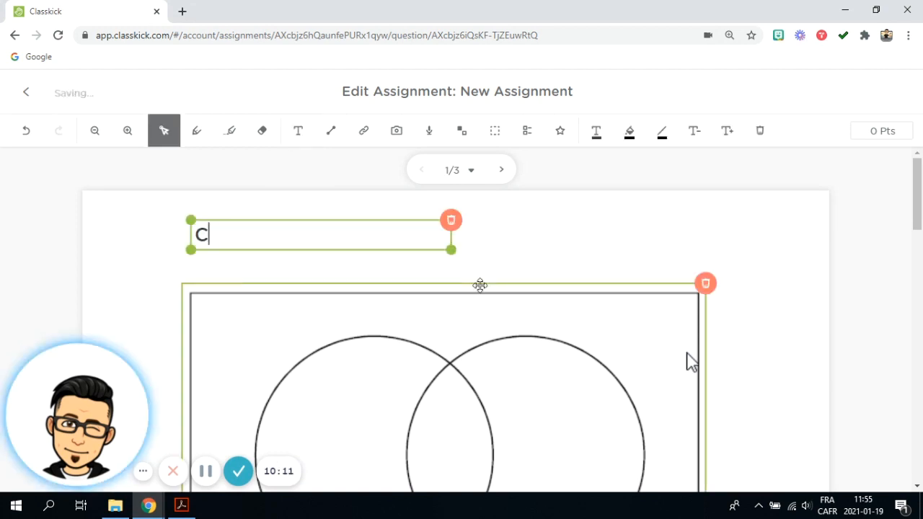
text(lasse les nombres de 1 à 9 dans les ensembles A et B.)
key(Return)
text(A: Nombres pairs)
key(Return)
text(B: No)
text(les de 3)
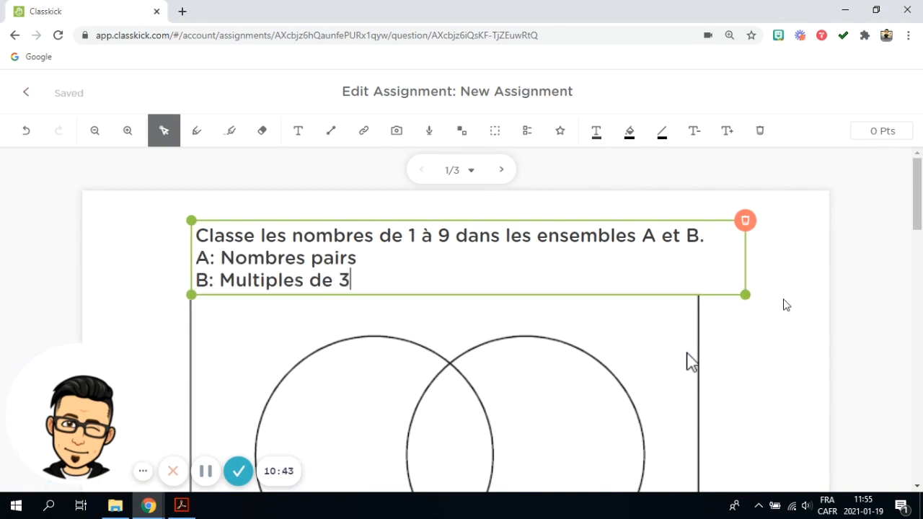
click(785, 305)
Add a text box reading "A" and position it just outside the upper-left edge of the diagram's left circle
click(298, 131)
click(281, 353)
text(A)
drag(291, 355, 281, 350)
click(750, 350)
Label the diagram's right circle with a text box reading "B", positioned just outside its upper-right edge
click(310, 134)
click(596, 356)
text(B)
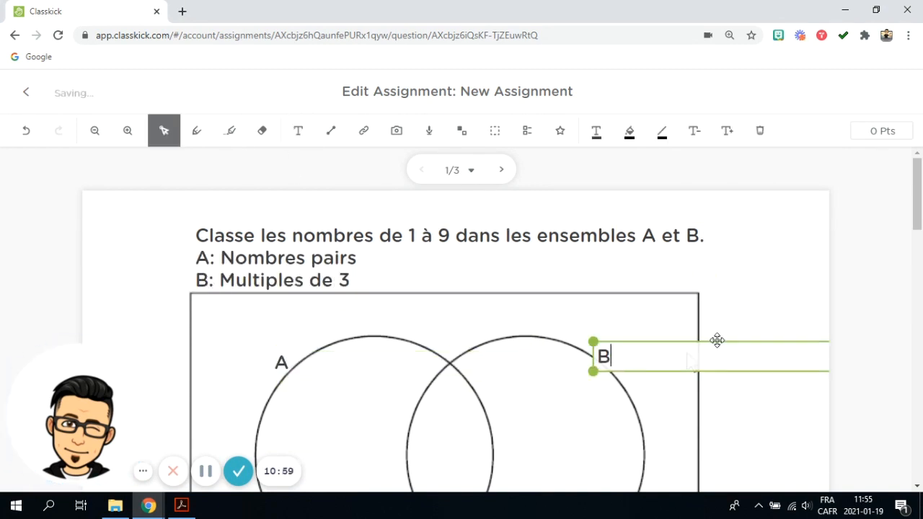
drag(717, 340, 727, 340)
click(745, 285)
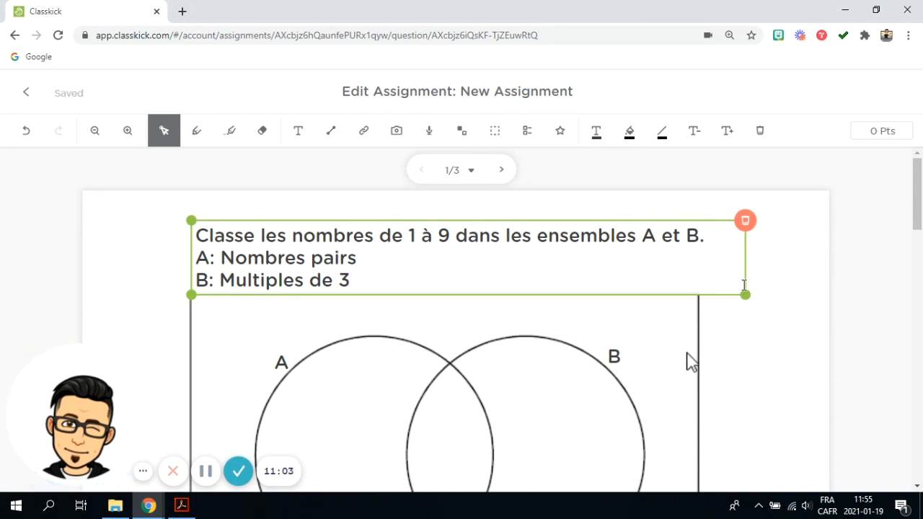
click(830, 268)
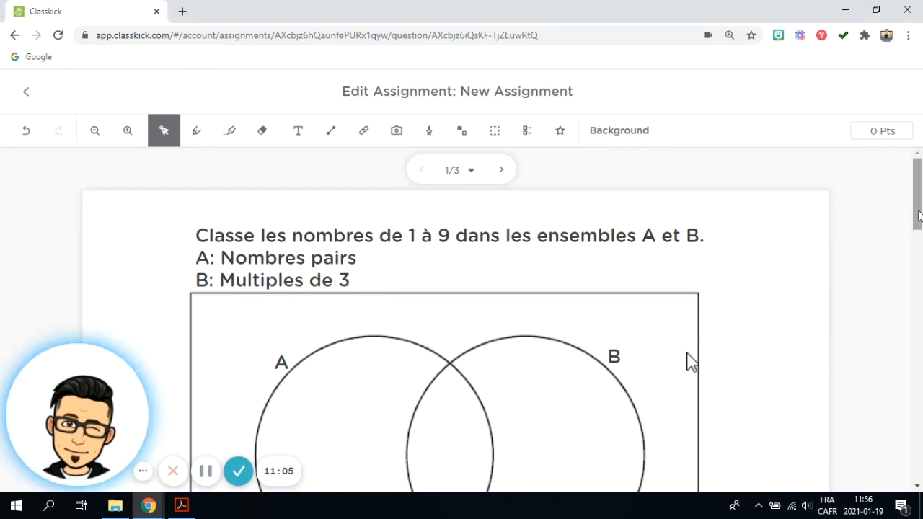